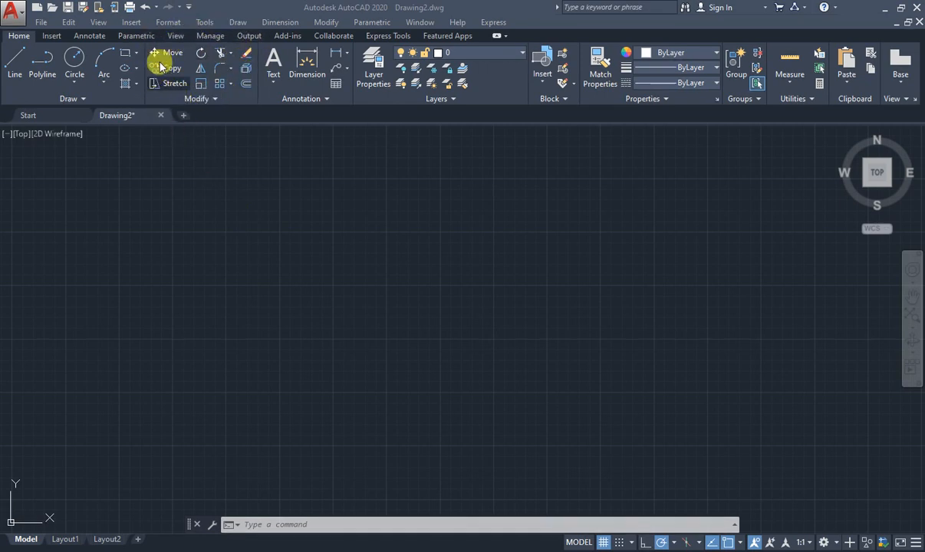
click(214, 100)
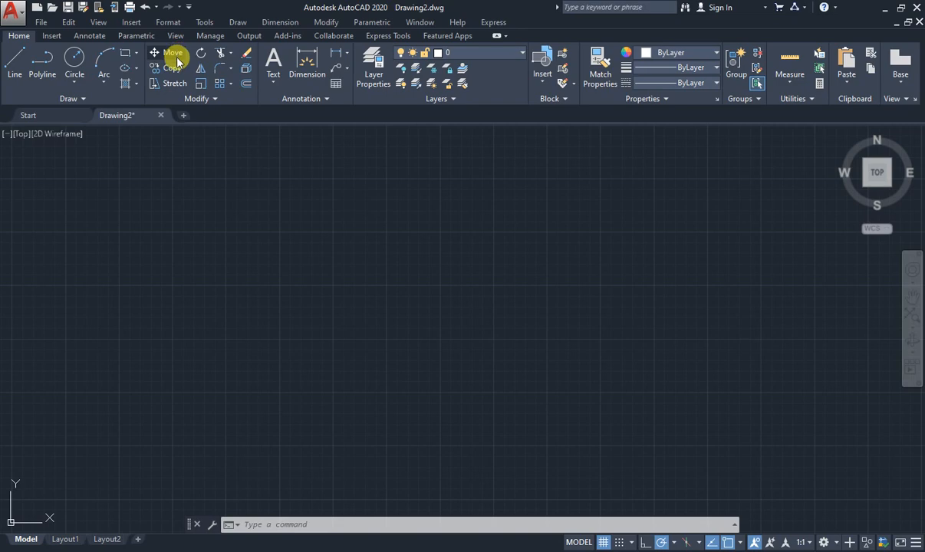
click(230, 55)
click(233, 53)
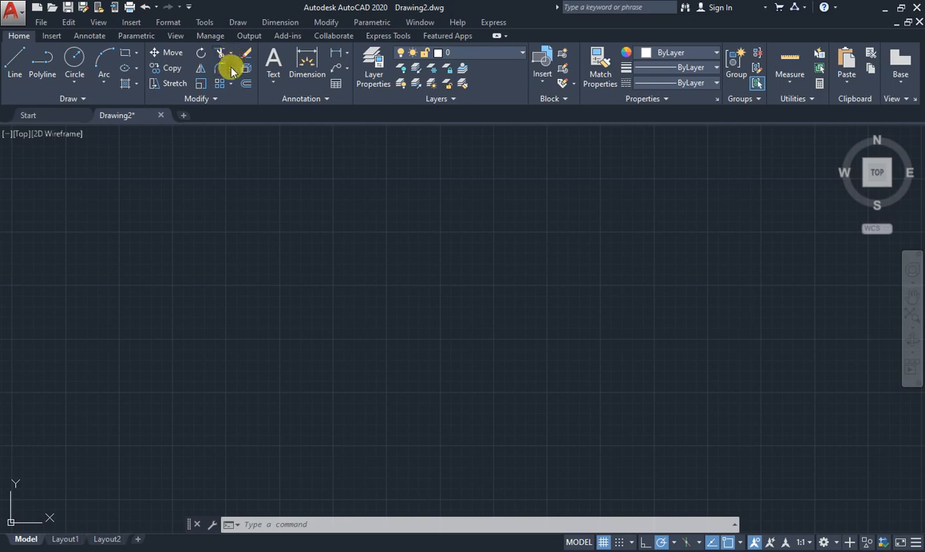
click(233, 71)
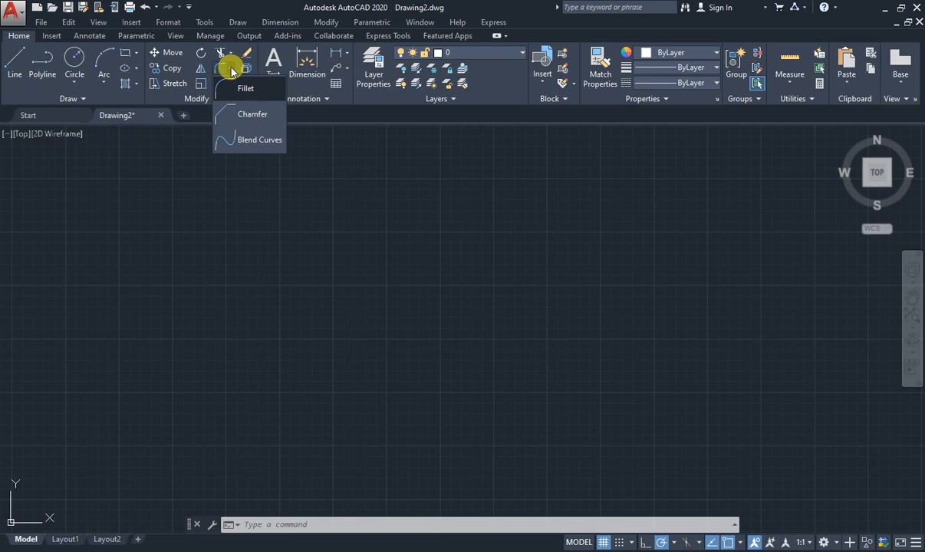
click(232, 70)
click(230, 85)
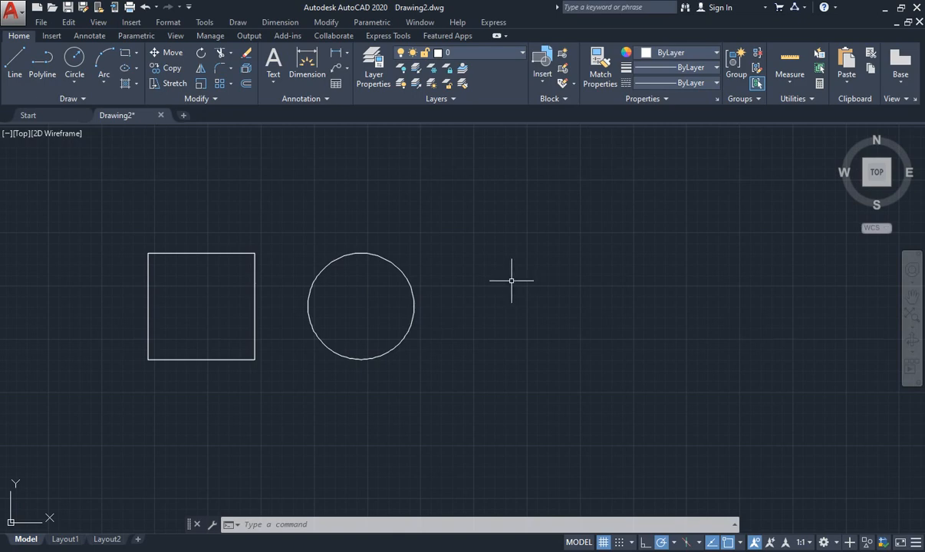
click(161, 58)
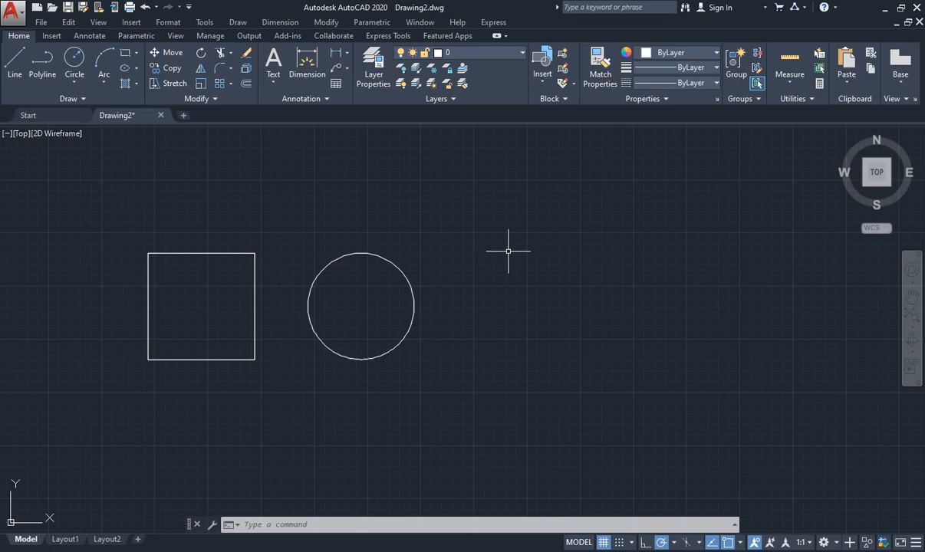
Move the square 320 units horizontally to the right past the circle, using its bottom edge midpoint as the base point
text(m)
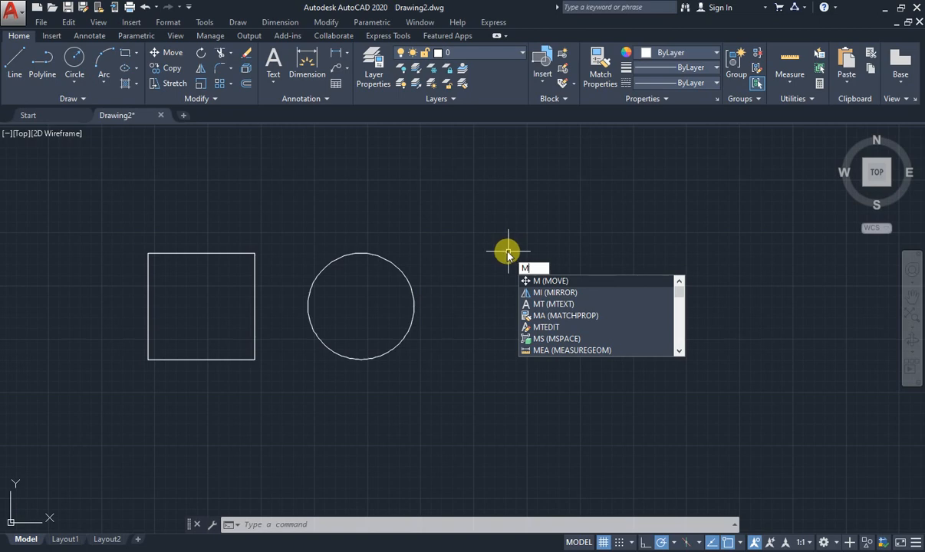
click(587, 282)
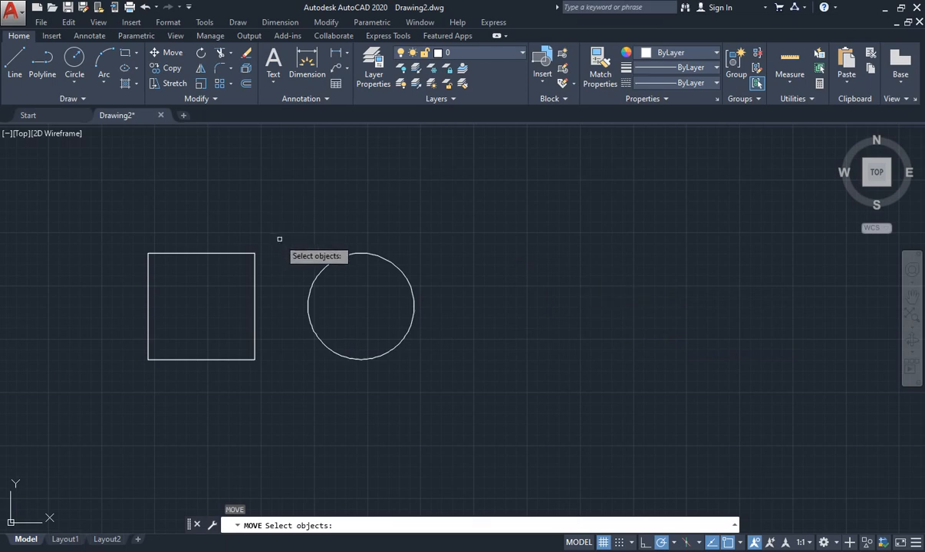
click(256, 278)
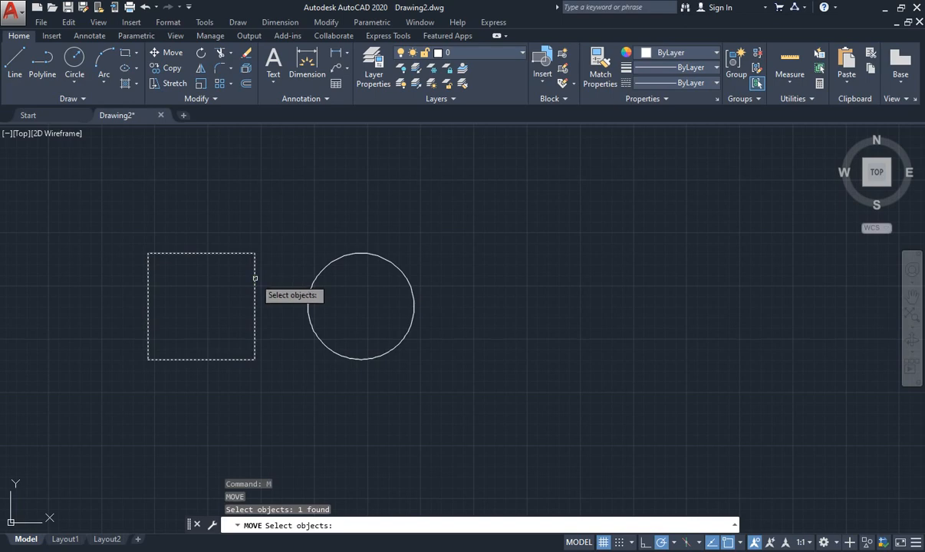
key(Return)
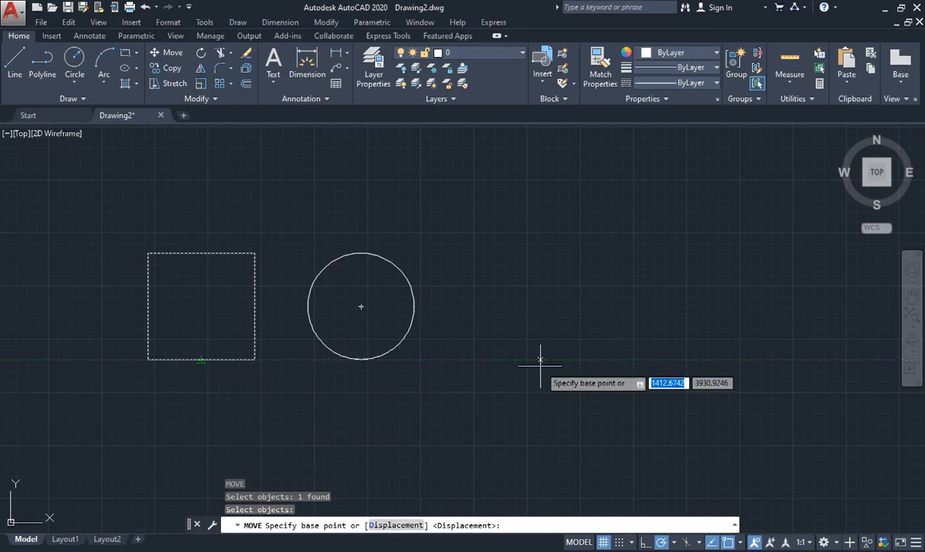
click(201, 360)
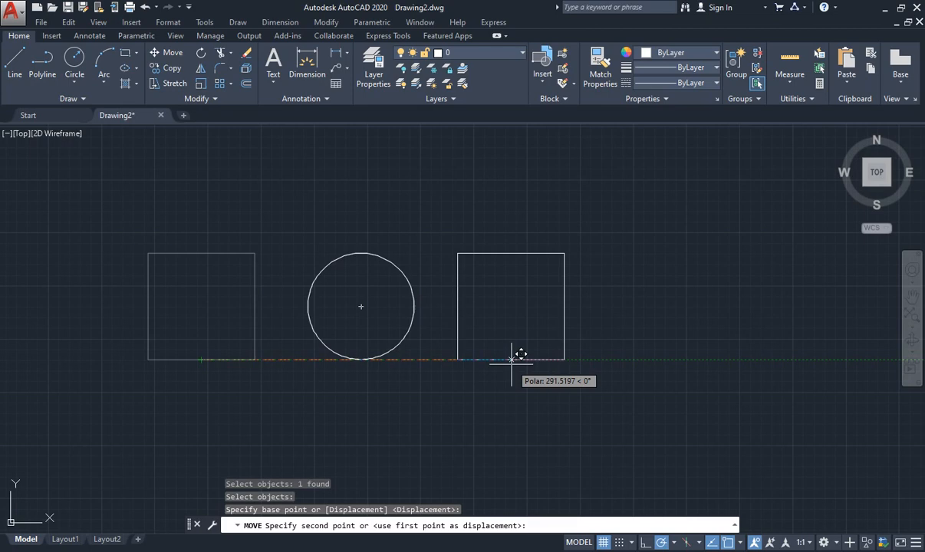
text(320)
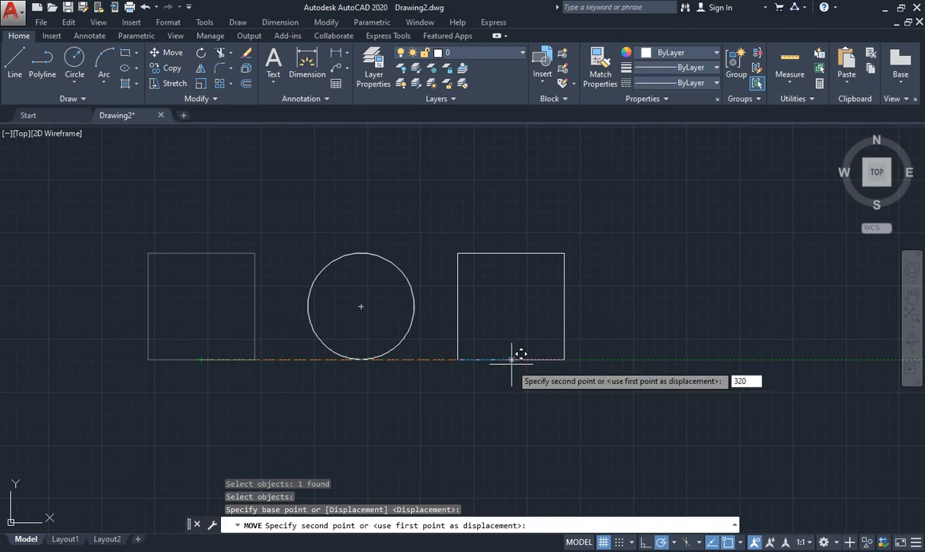
click(512, 368)
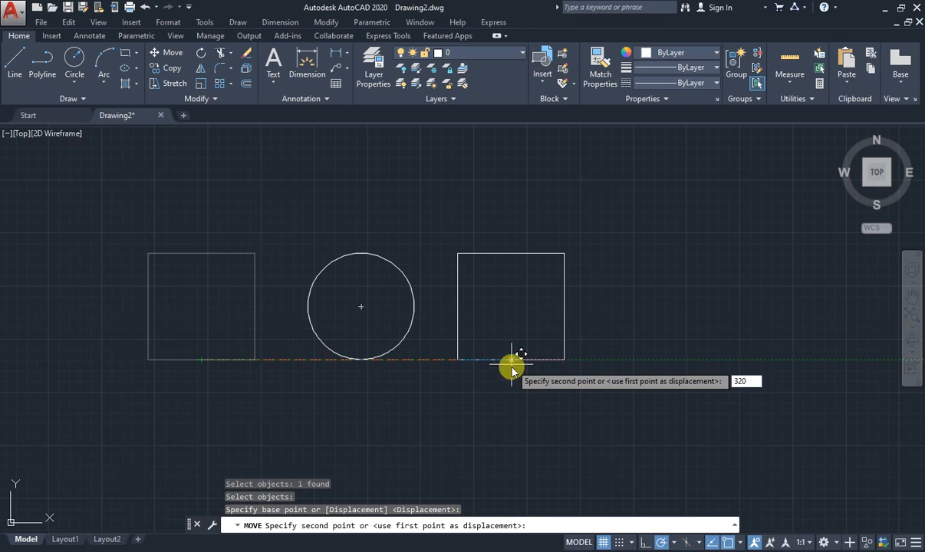
key(Return)
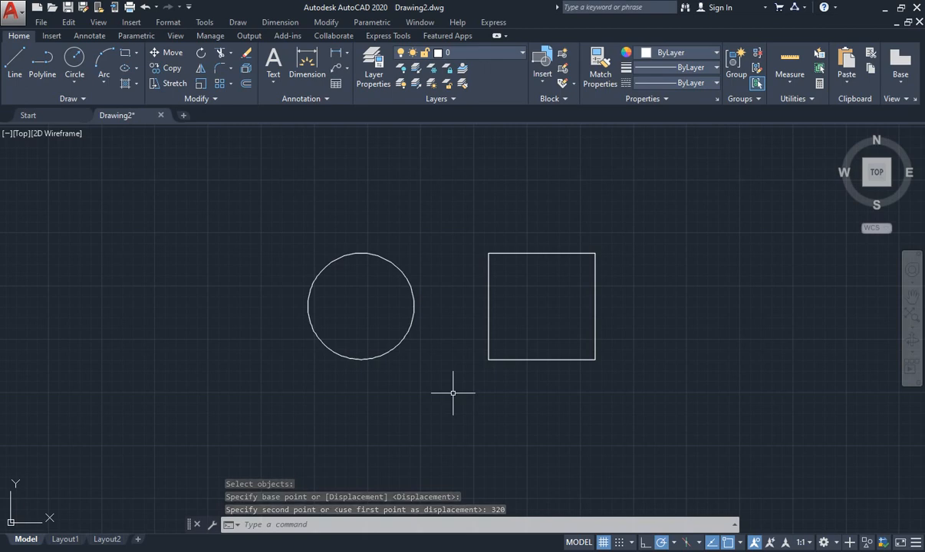
key(Escape)
key(Escape)
key(Escape)
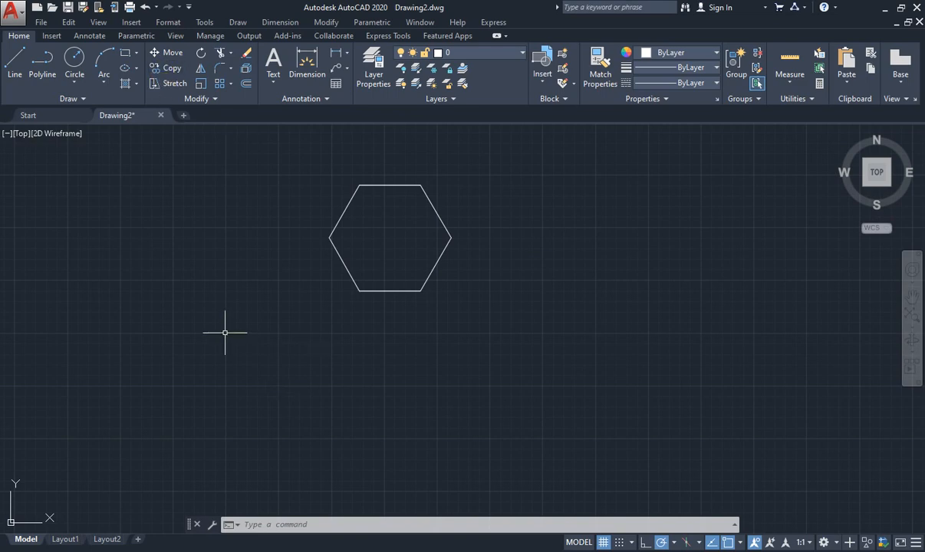
Copy the hexagon from its lower-right vertex to a point 120 units away at 330°
text(CO)
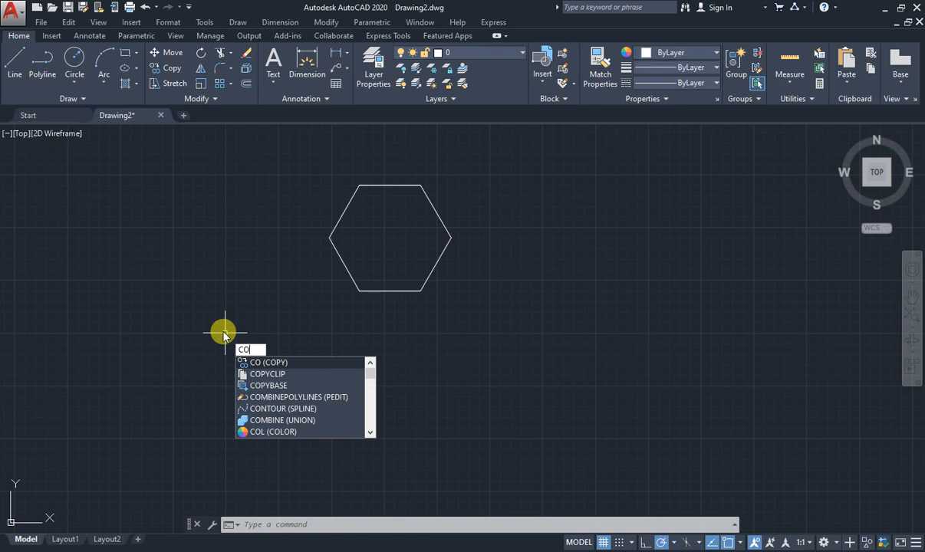
key(Return)
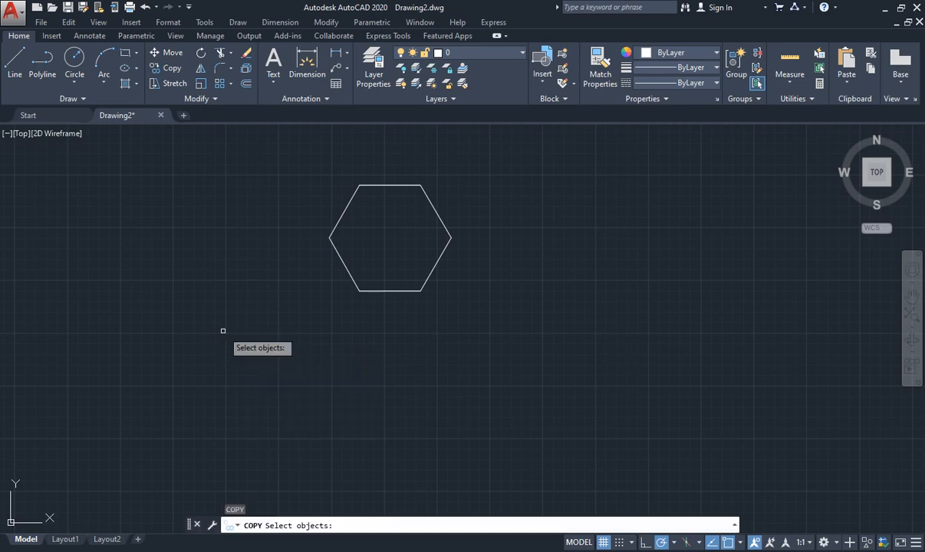
click(355, 285)
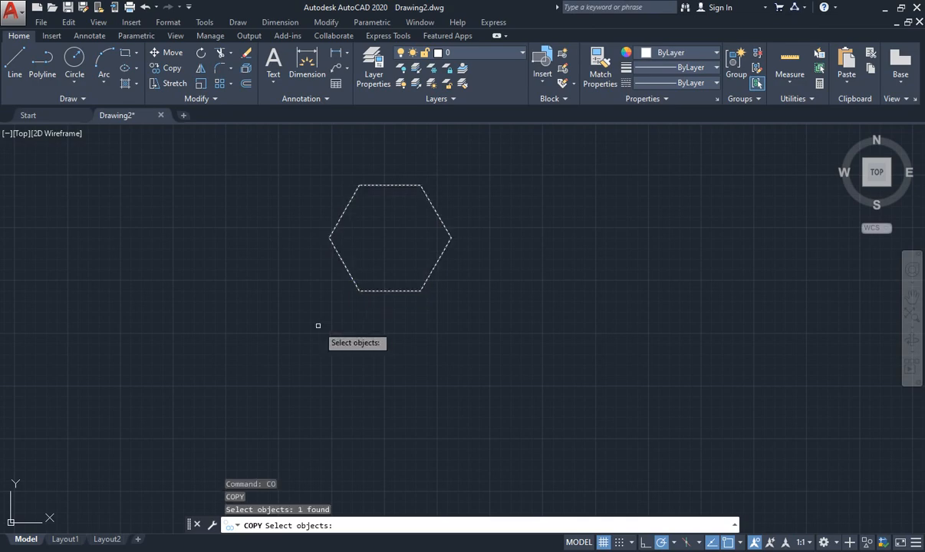
key(Return)
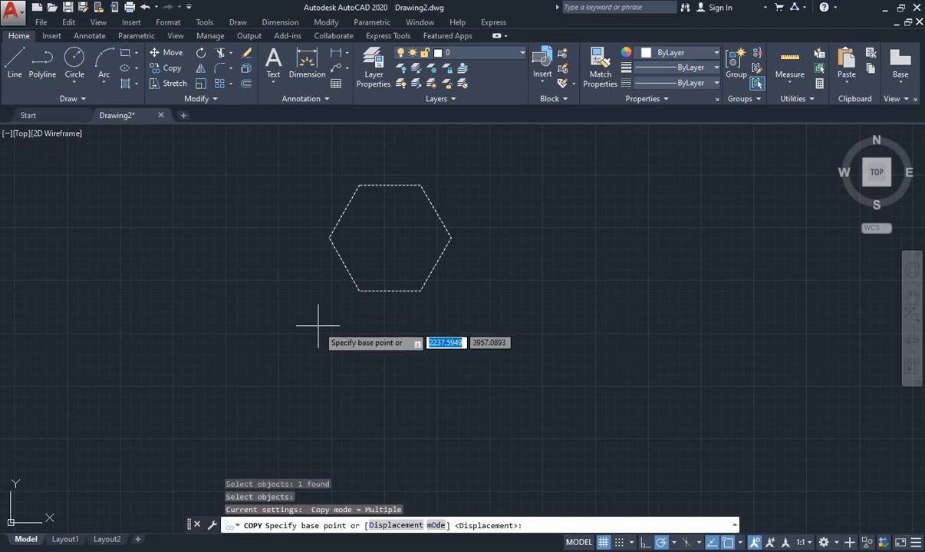
click(420, 291)
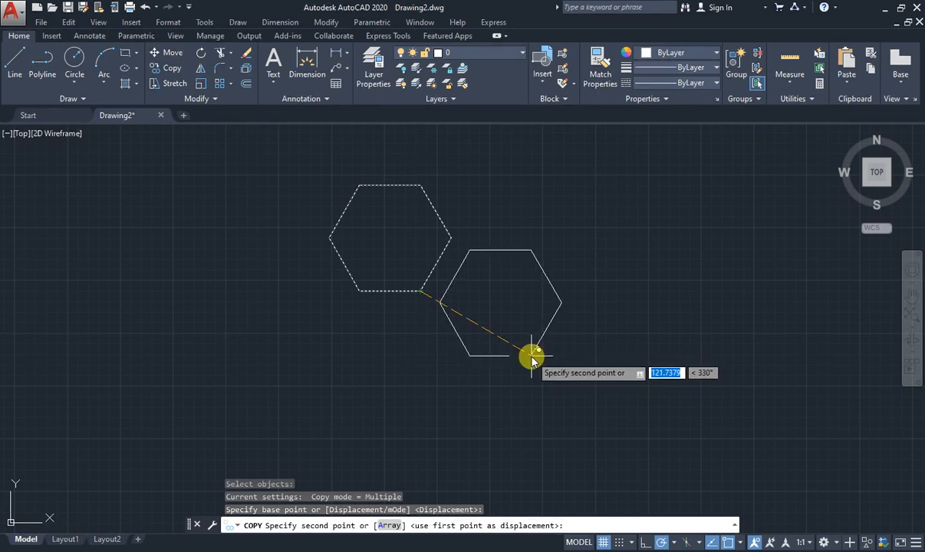
text(120)
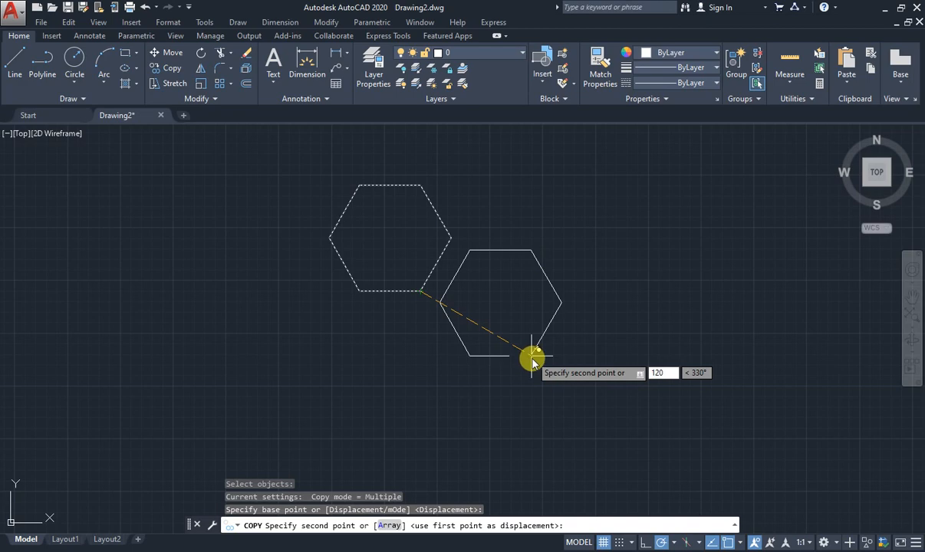
key(Tab)
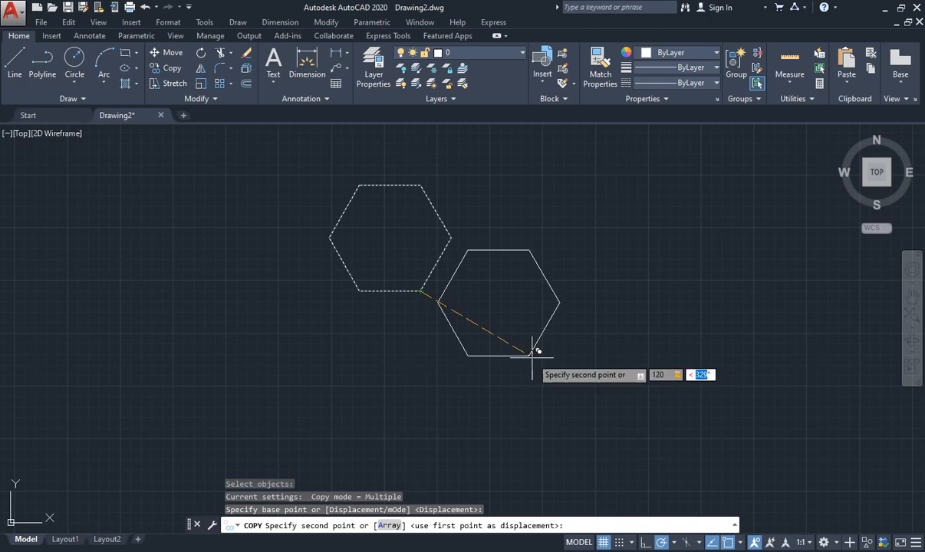
text(330)
click(532, 359)
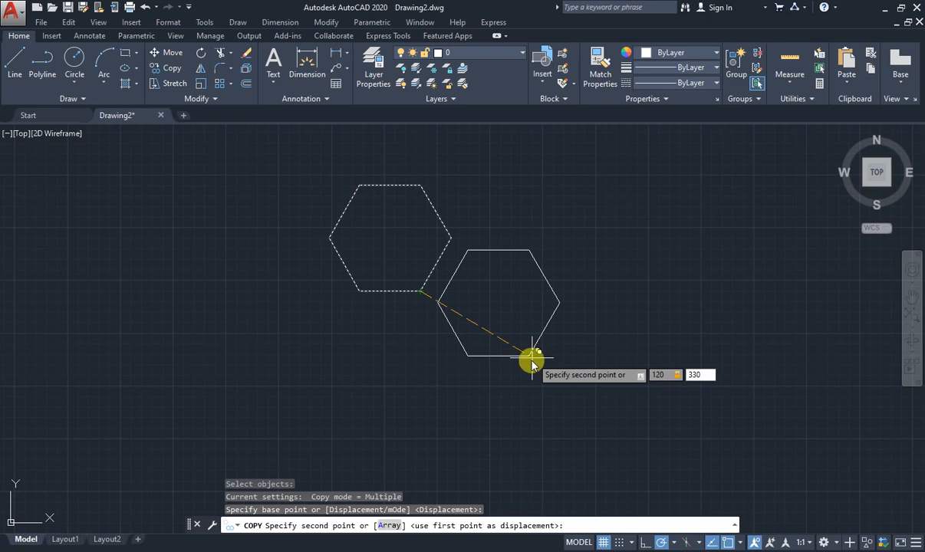
key(Return)
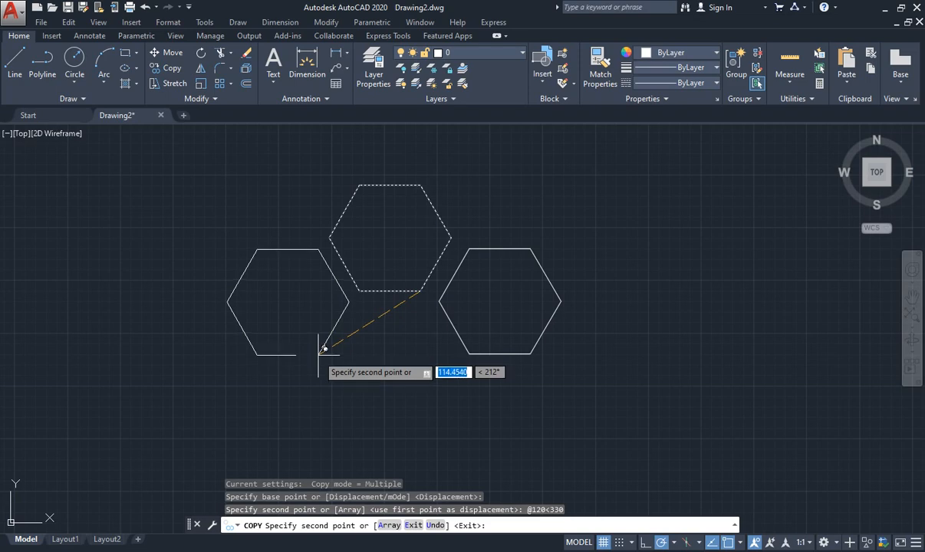
Place another copy of the hexagon 120 units from the same base point at 210° and end the Copy command
text(120)
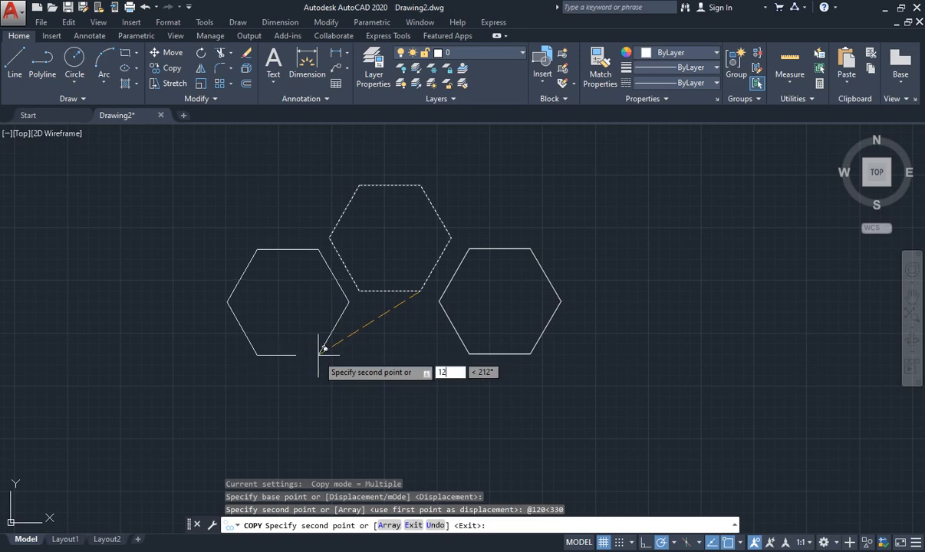
key(Tab)
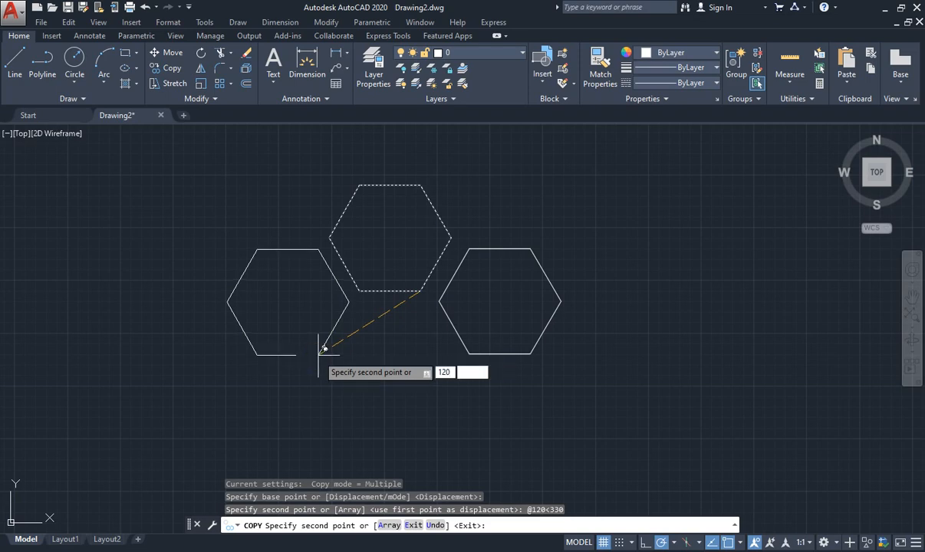
text(210)
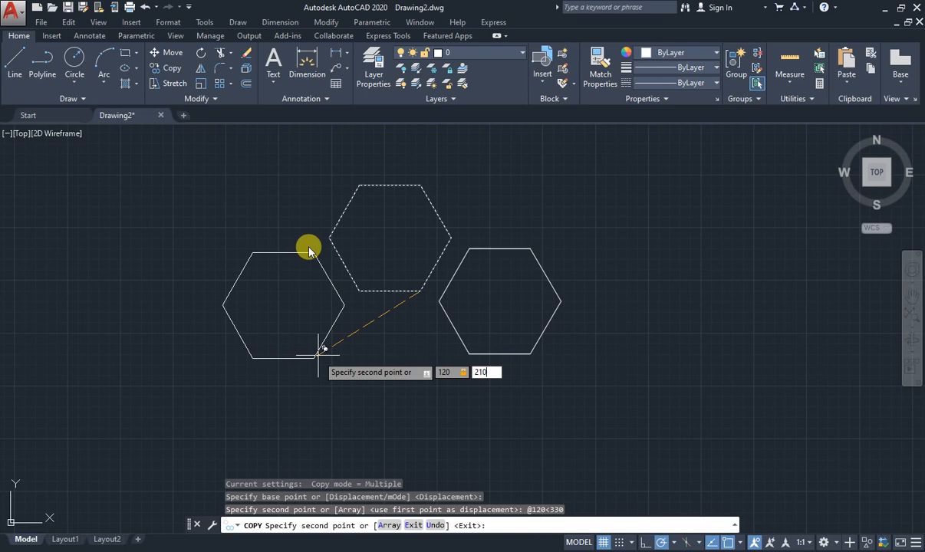
key(Return)
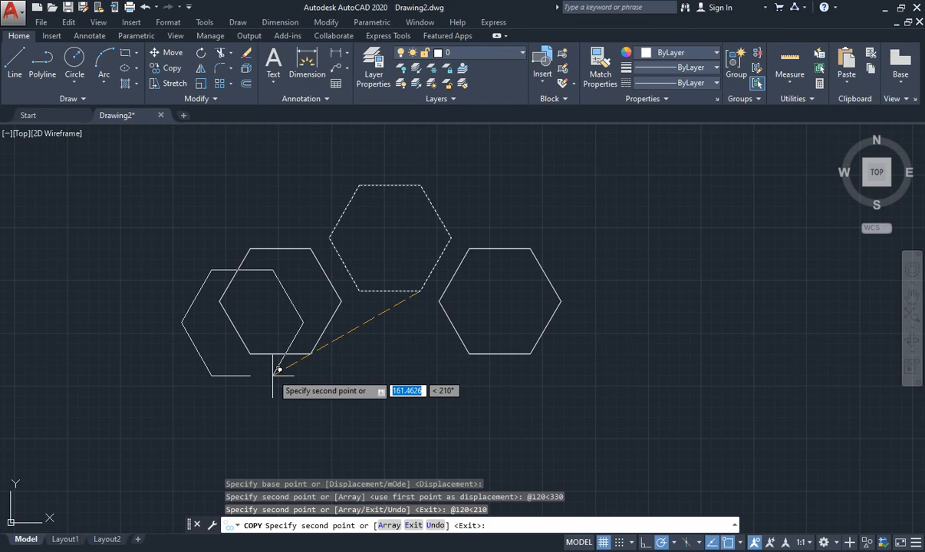
click(421, 419)
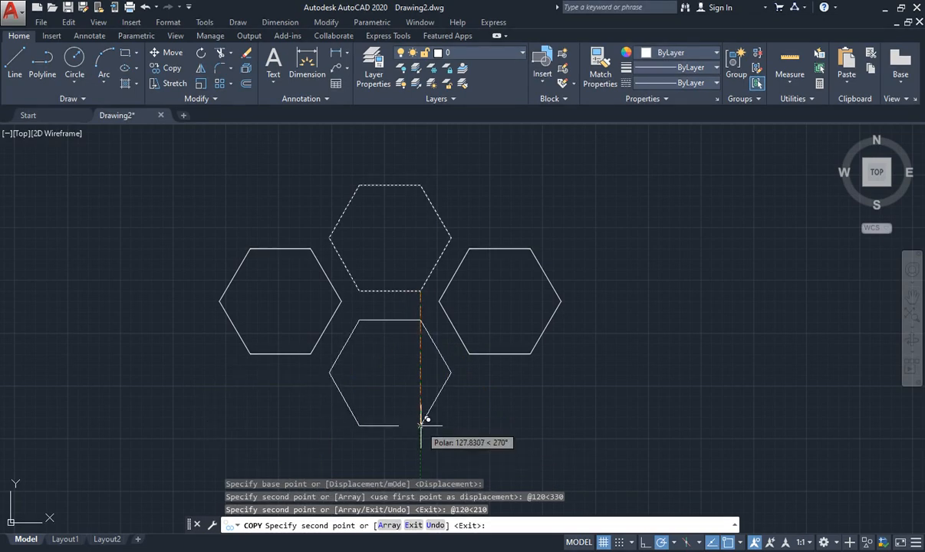
key(Escape)
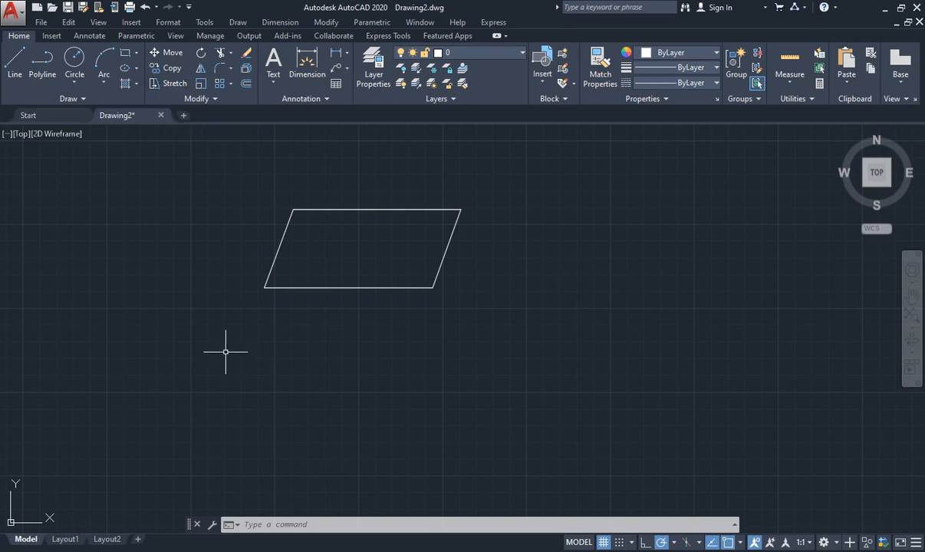
Stretch the parallelogram's individually selected bottom and right edges 30 units horizontally to the right, using their shared lower-right corner as base point
text(s)
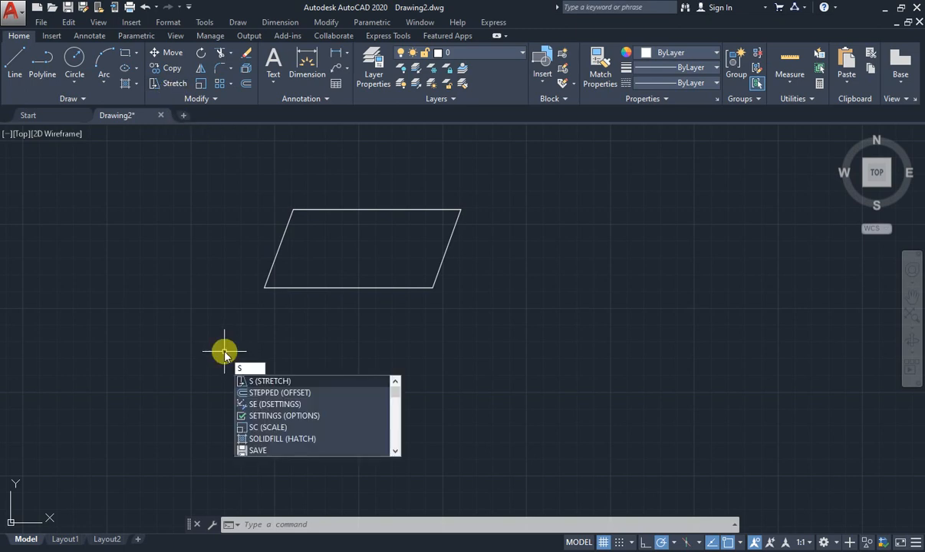
key(Return)
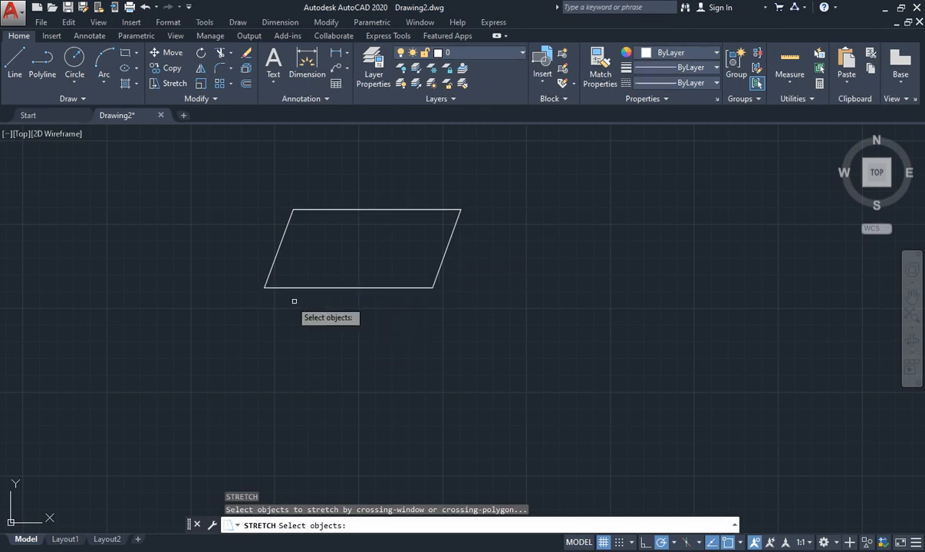
click(376, 288)
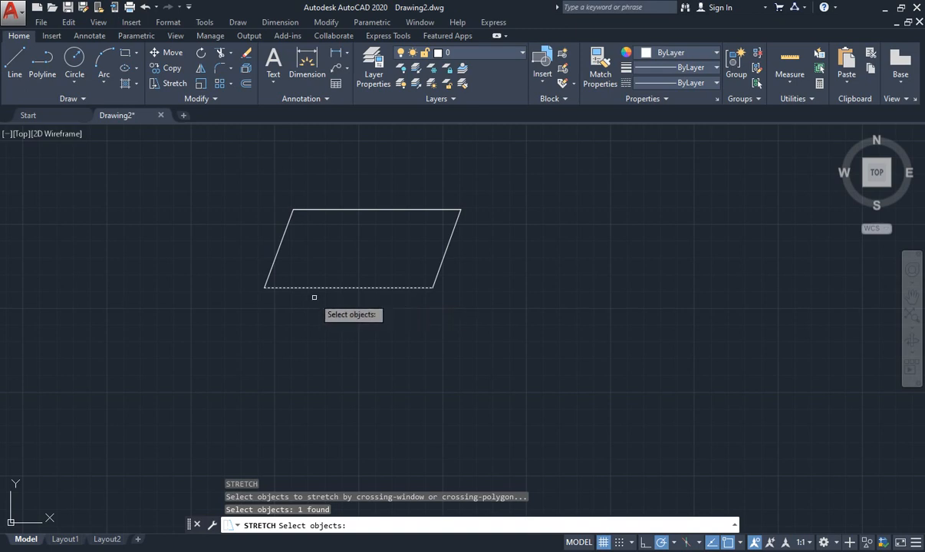
click(447, 246)
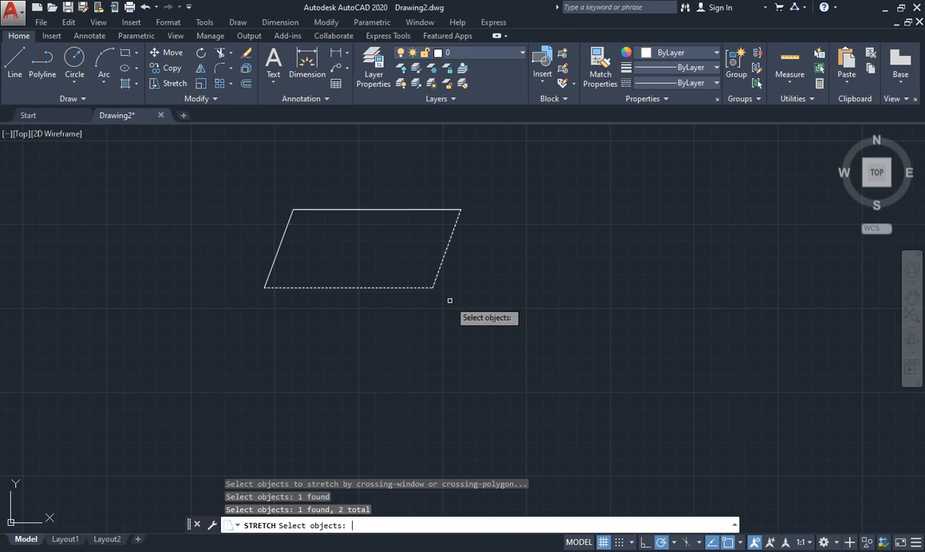
key(Return)
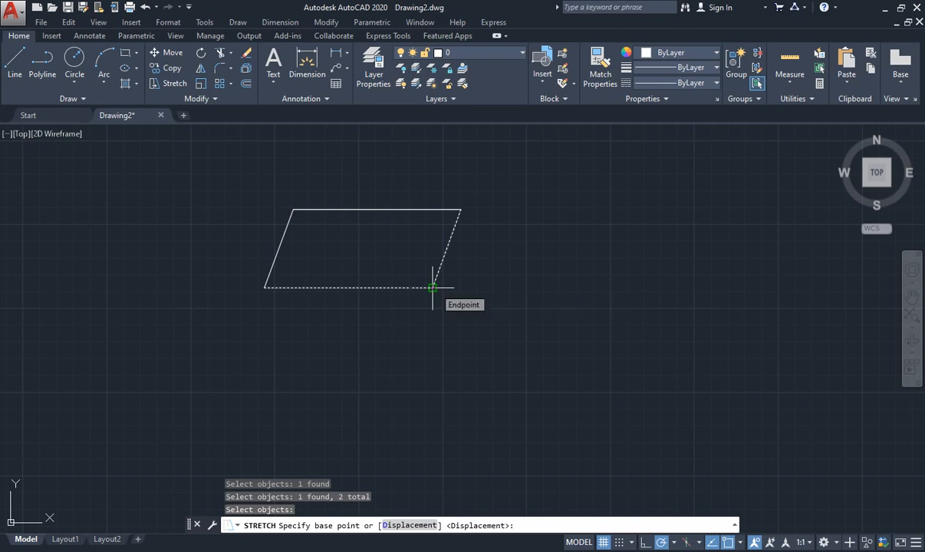
click(432, 288)
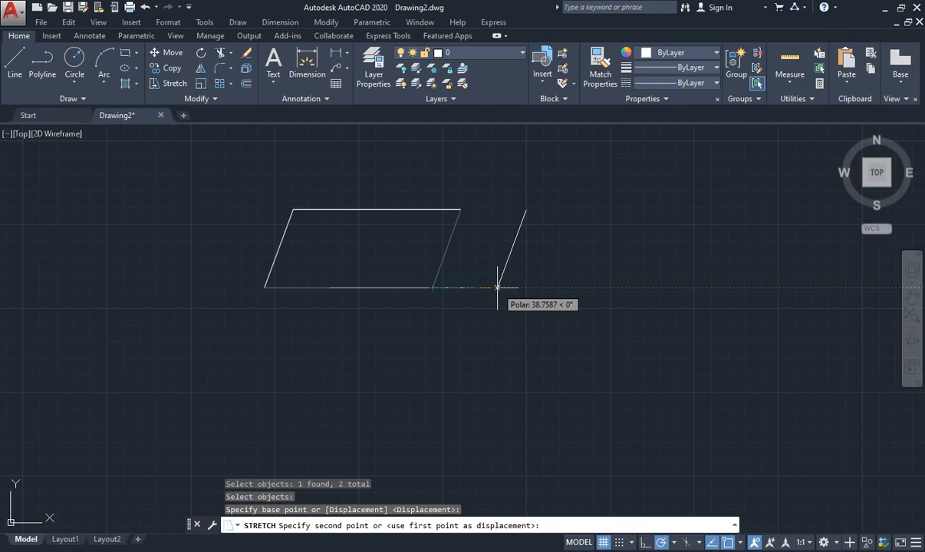
text(30)
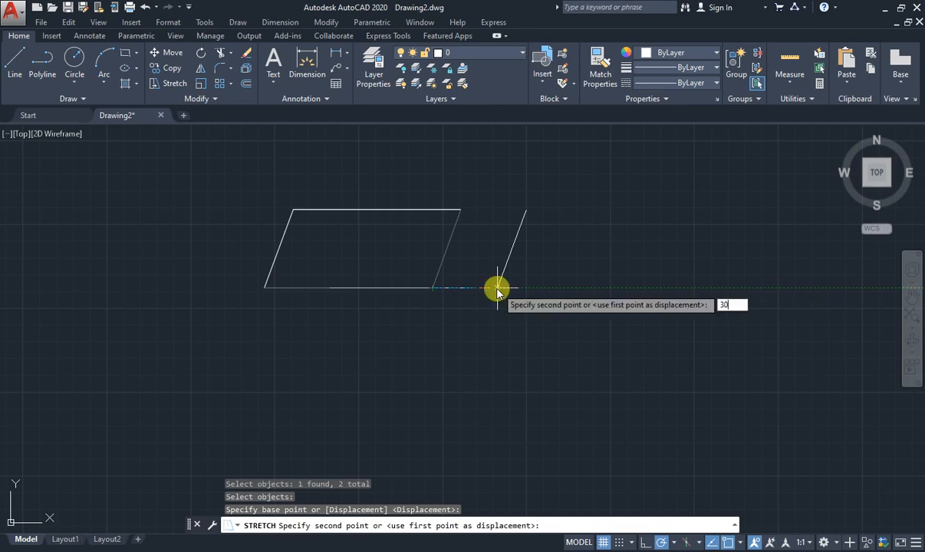
key(Return)
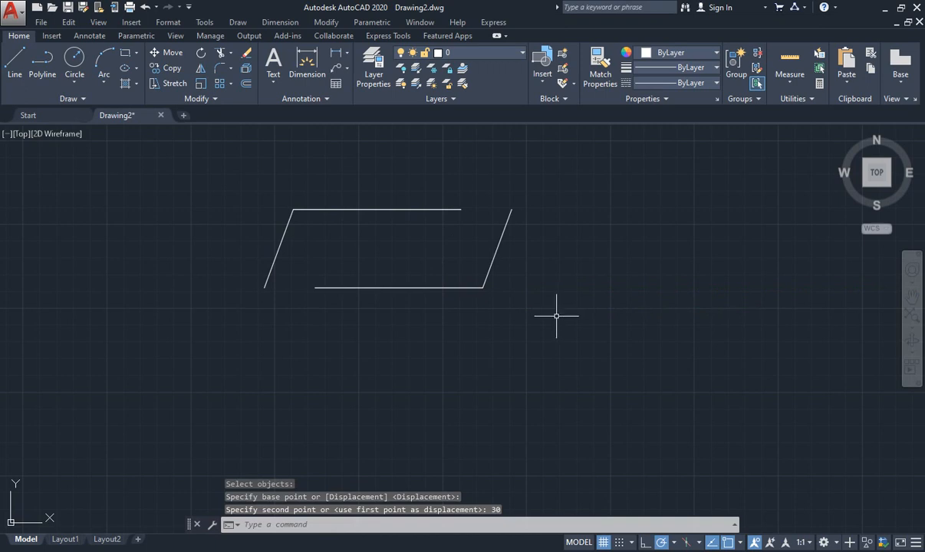
key(Escape)
key(Escape)
key(Escape)
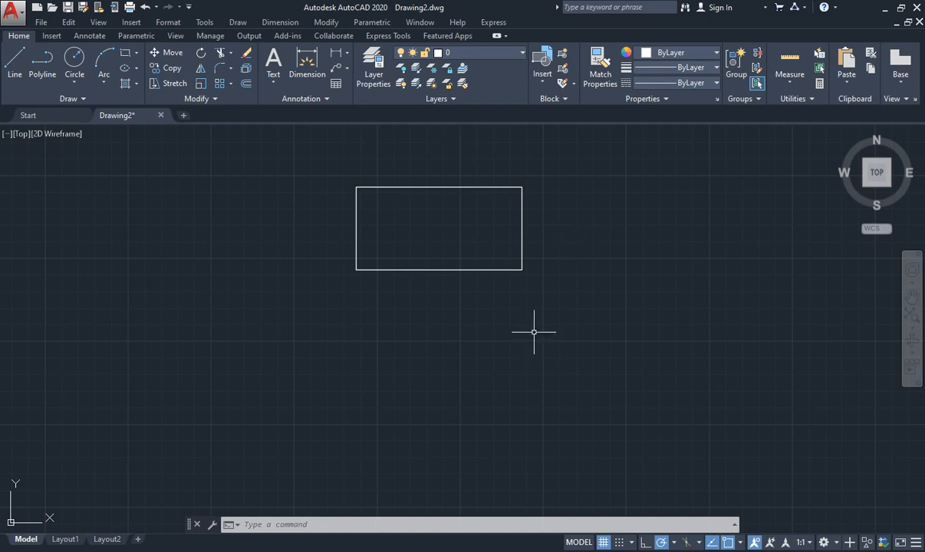
Rotate the rectangle 90° about its lower-right corner
text(R)
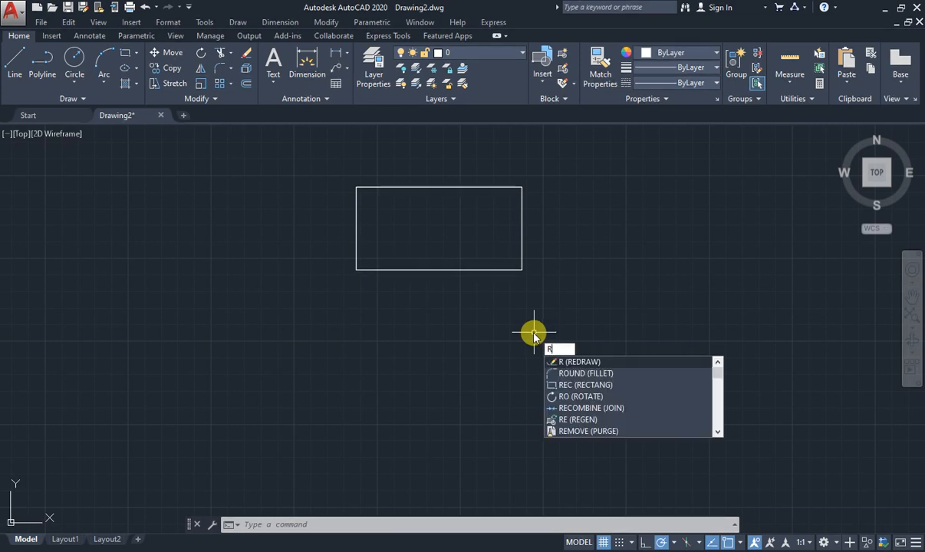
text(O)
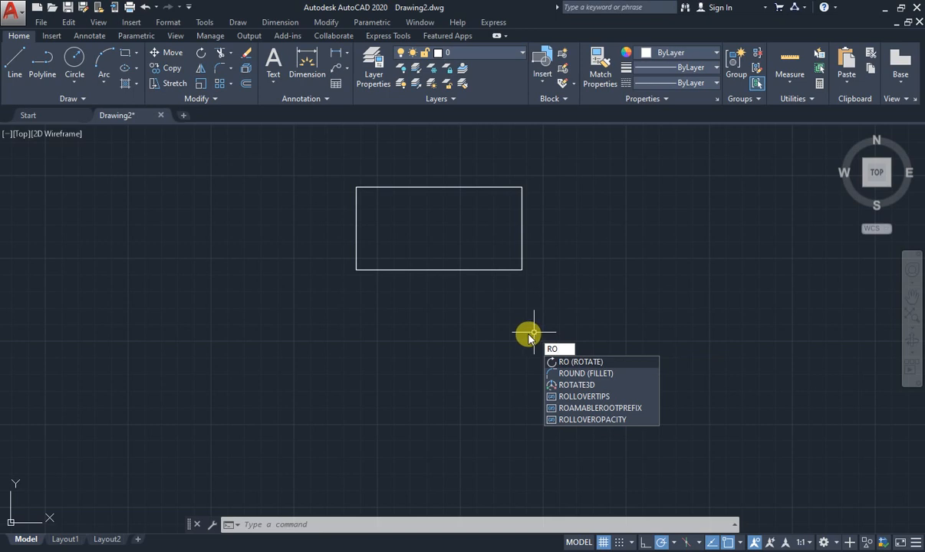
key(Return)
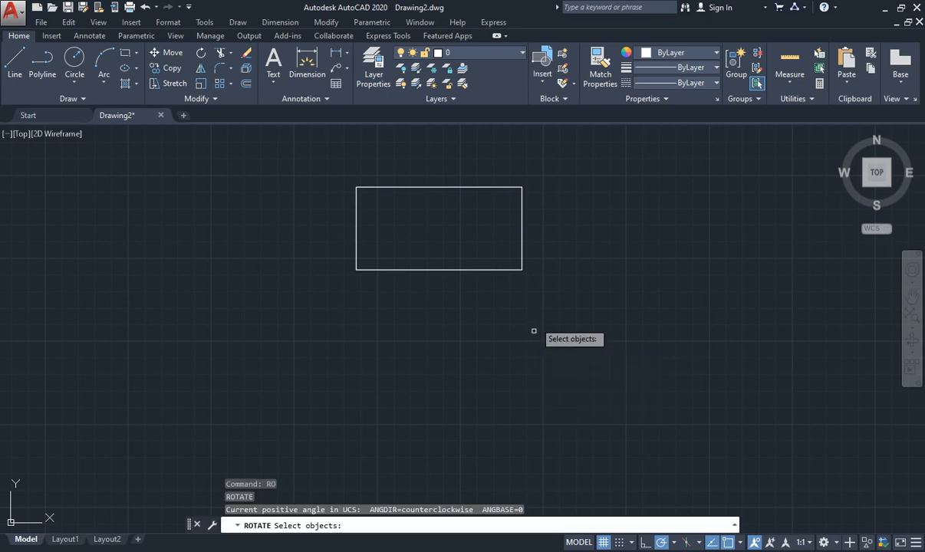
click(522, 227)
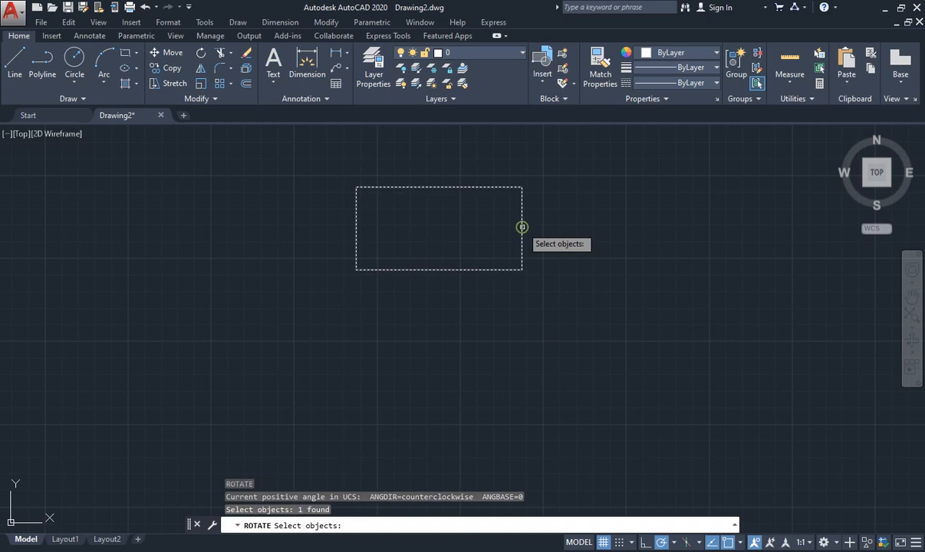
key(Return)
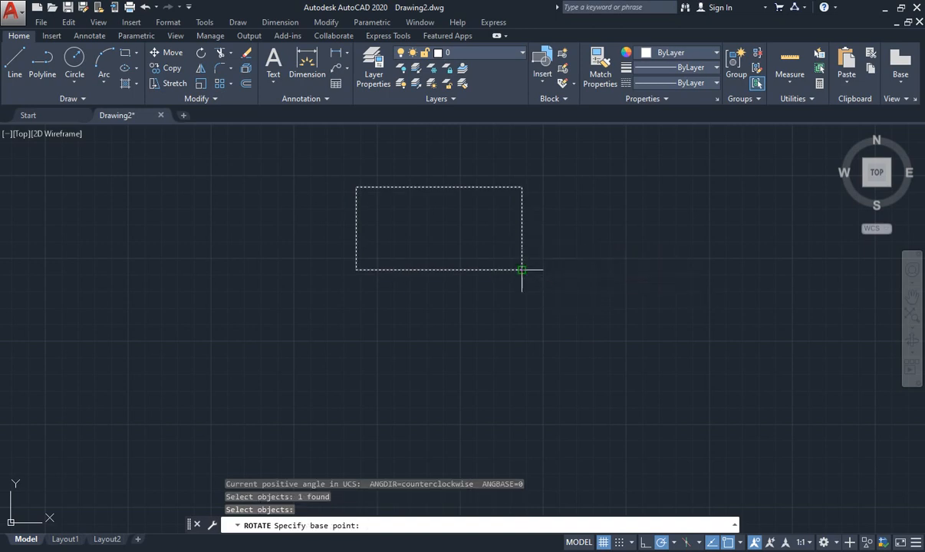
click(521, 270)
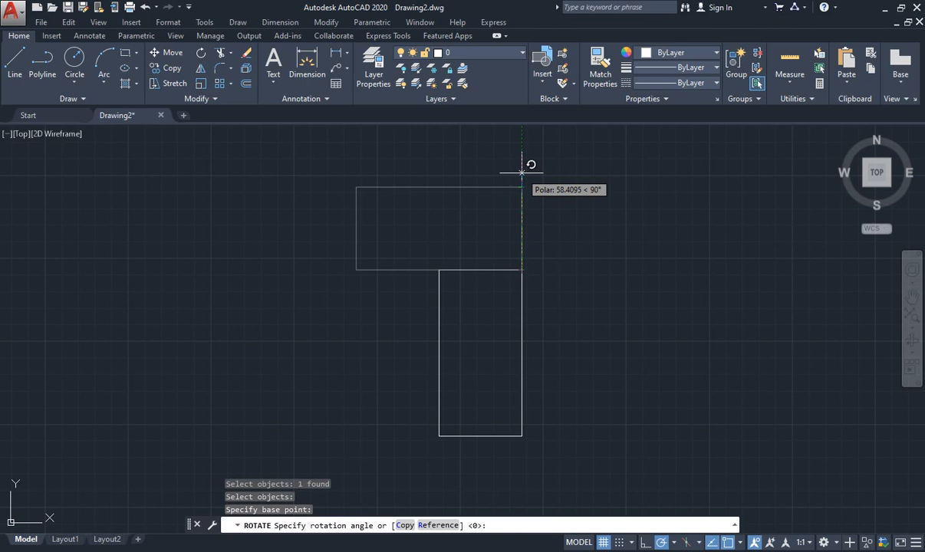
text(90)
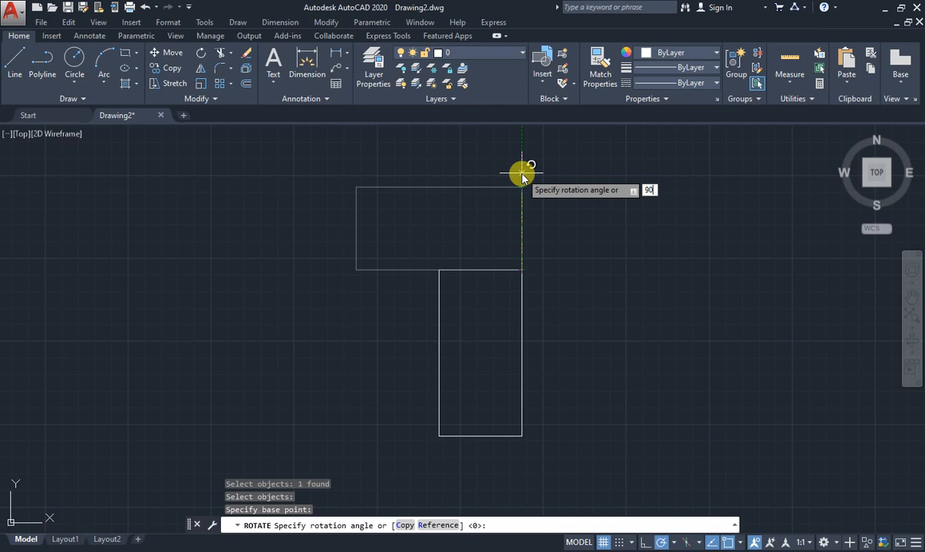
click(522, 176)
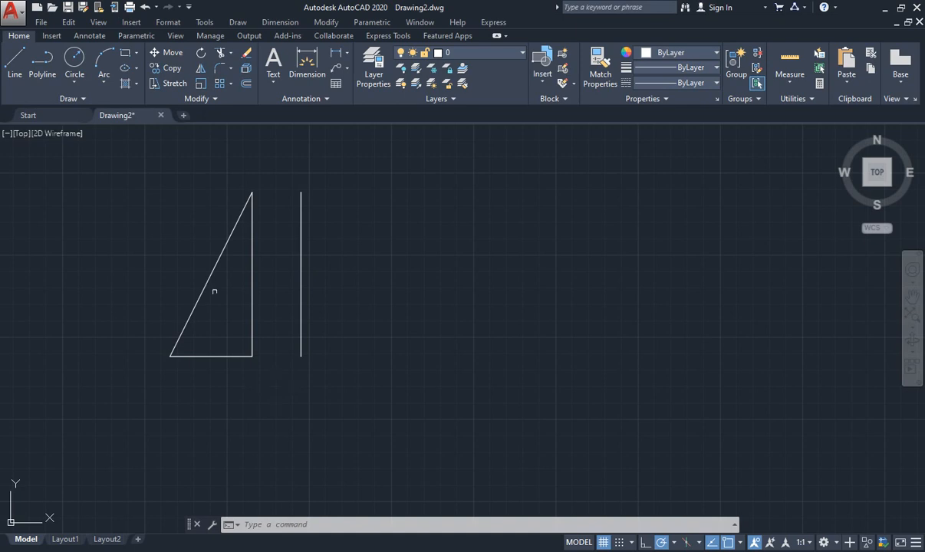
click(273, 385)
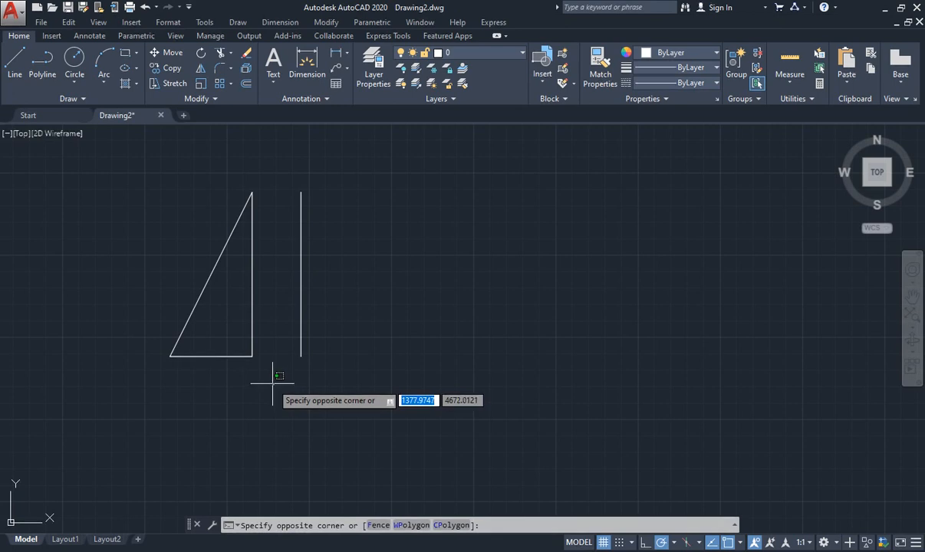
click(156, 172)
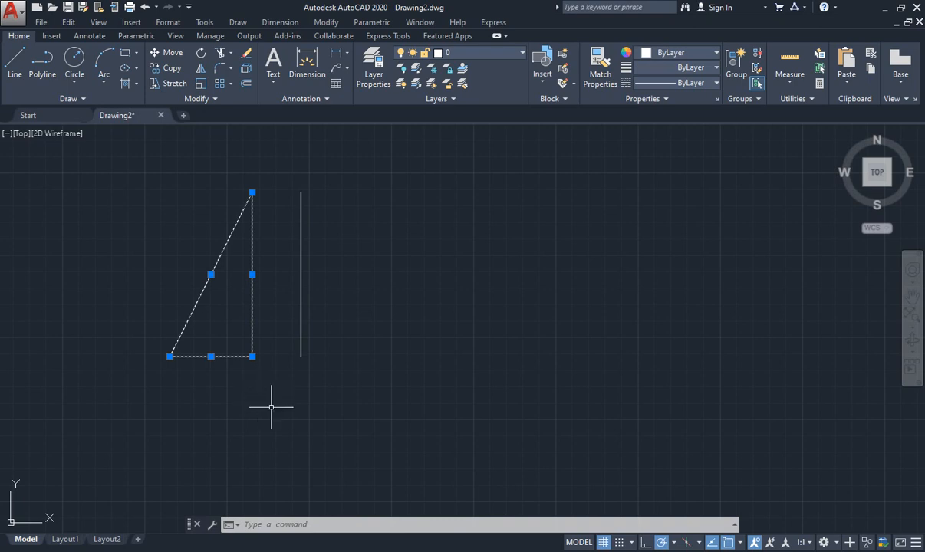
key(Escape)
key(Escape)
key(Escape)
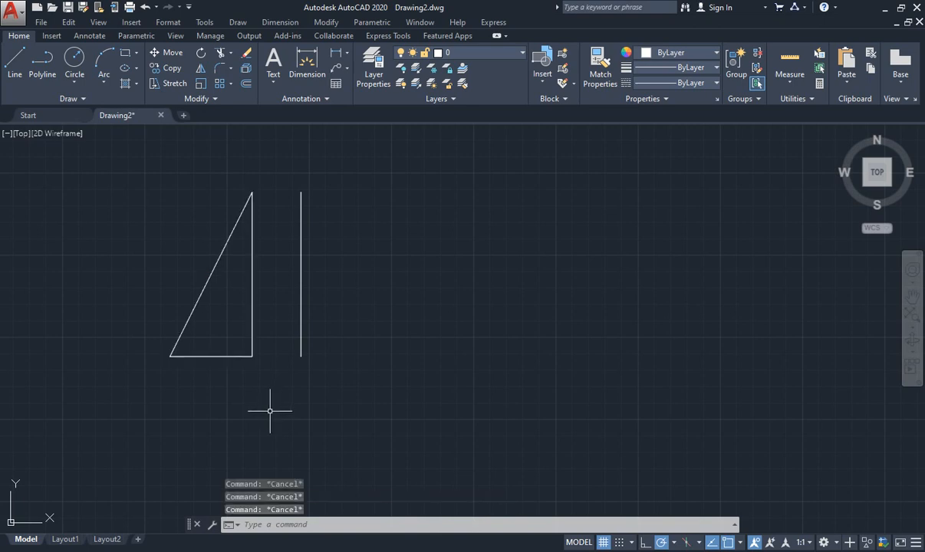
Mirror the three lines of the right triangle across the vertical line beside it, keeping the source objects
text(M)
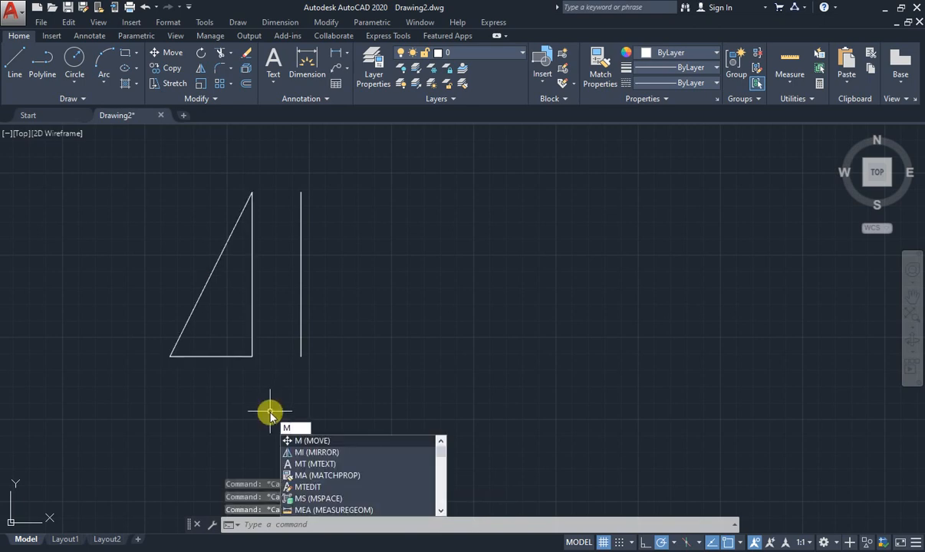
text(I)
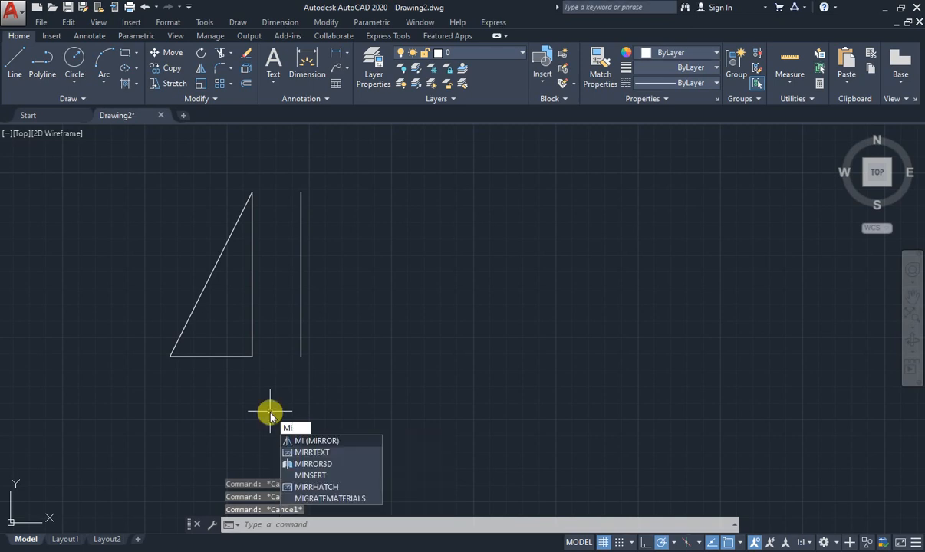
key(Return)
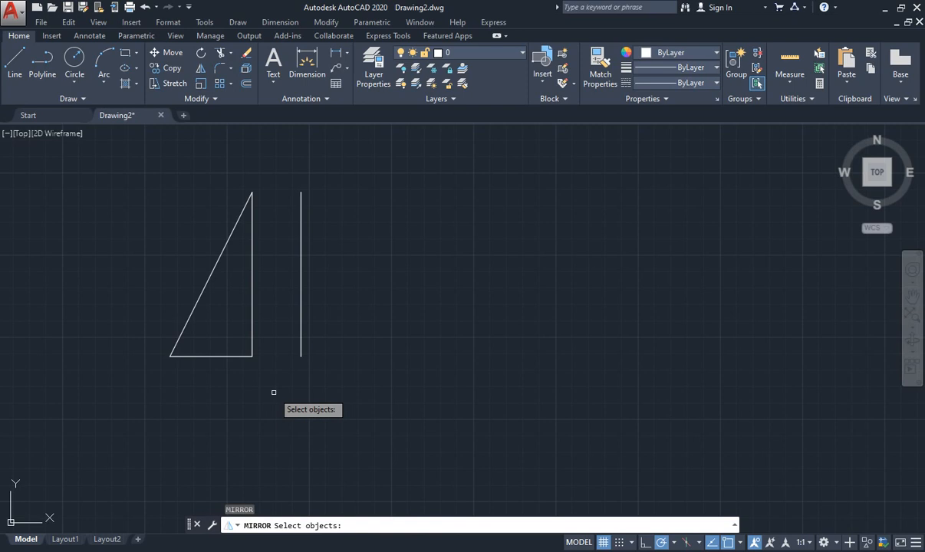
click(270, 390)
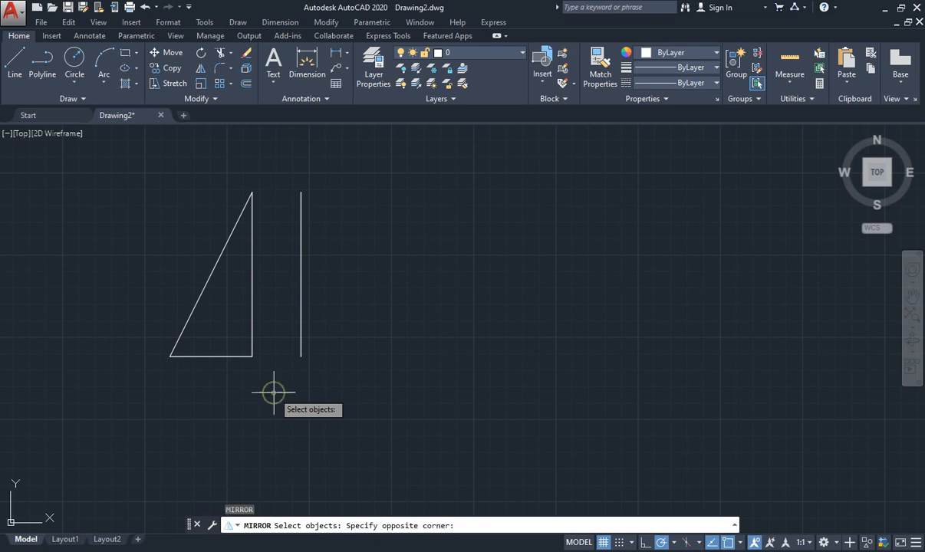
click(148, 165)
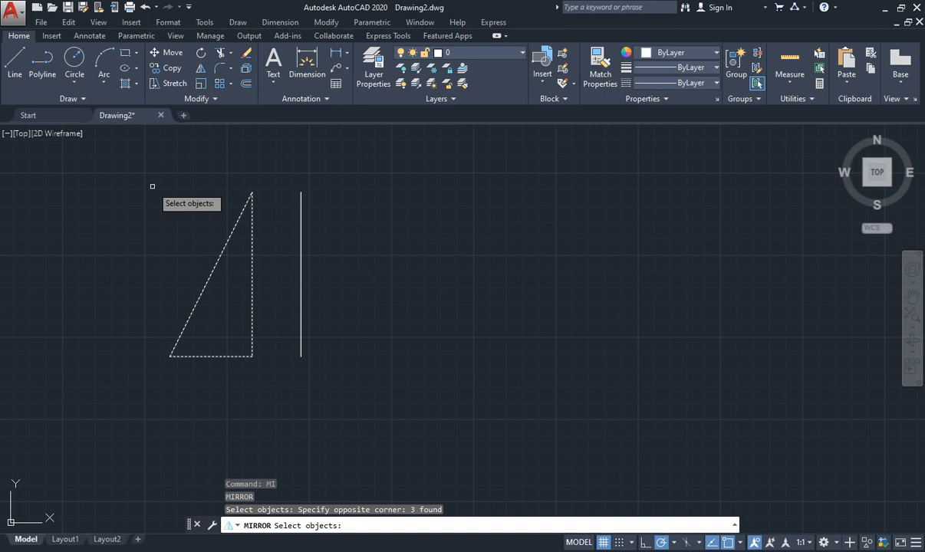
key(Return)
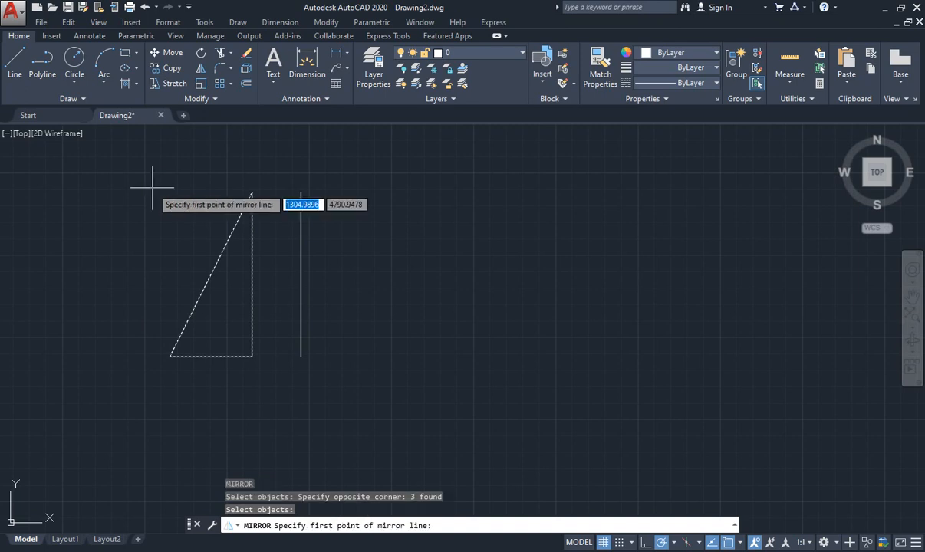
click(300, 274)
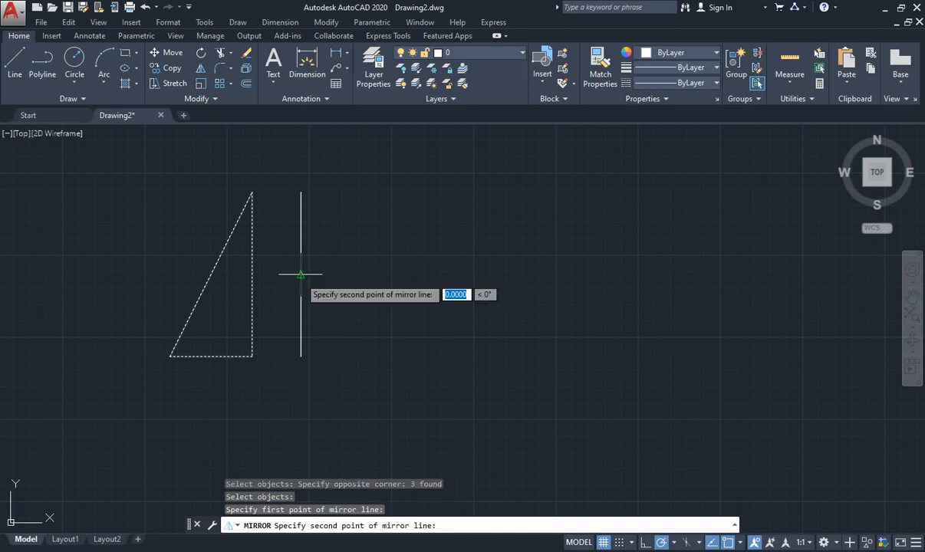
click(304, 177)
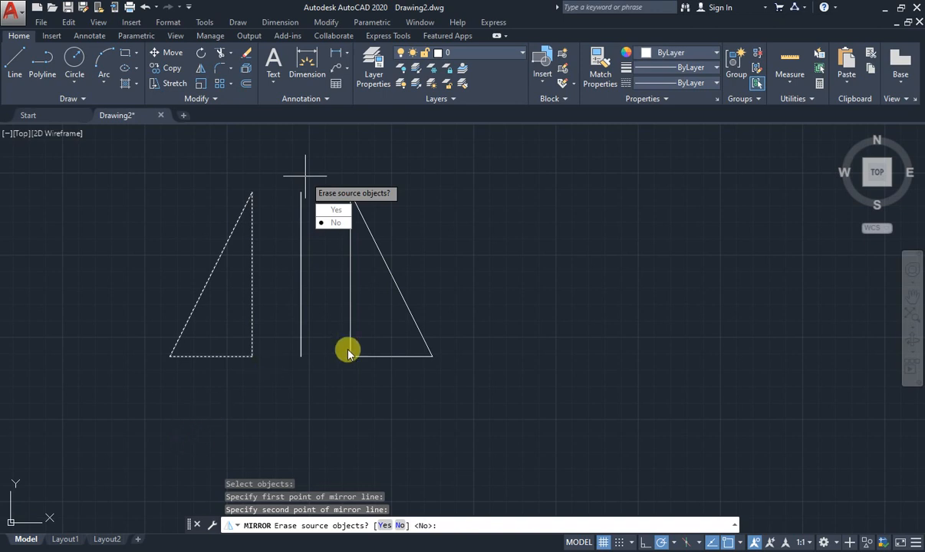
click(331, 224)
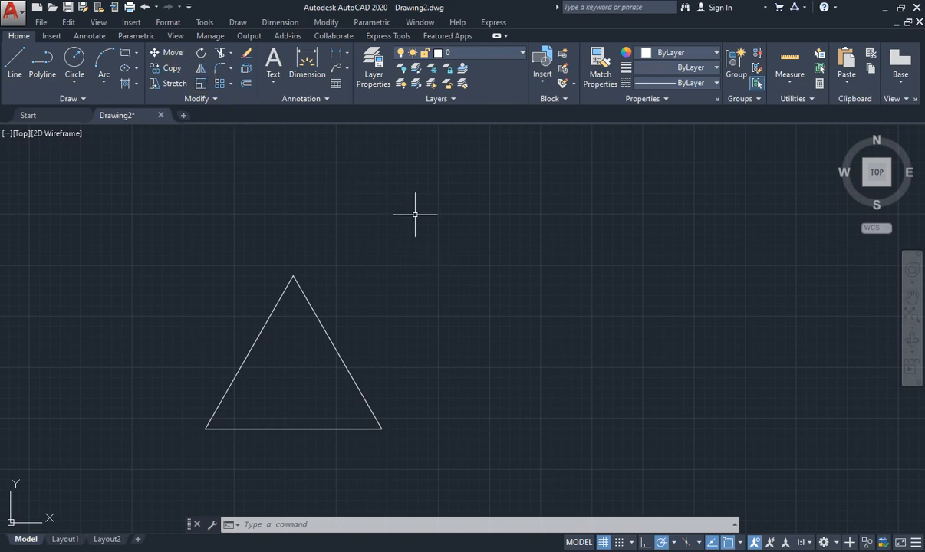
Scale the triangle by a factor of 1.5 about its lower-left corner
text(SC)
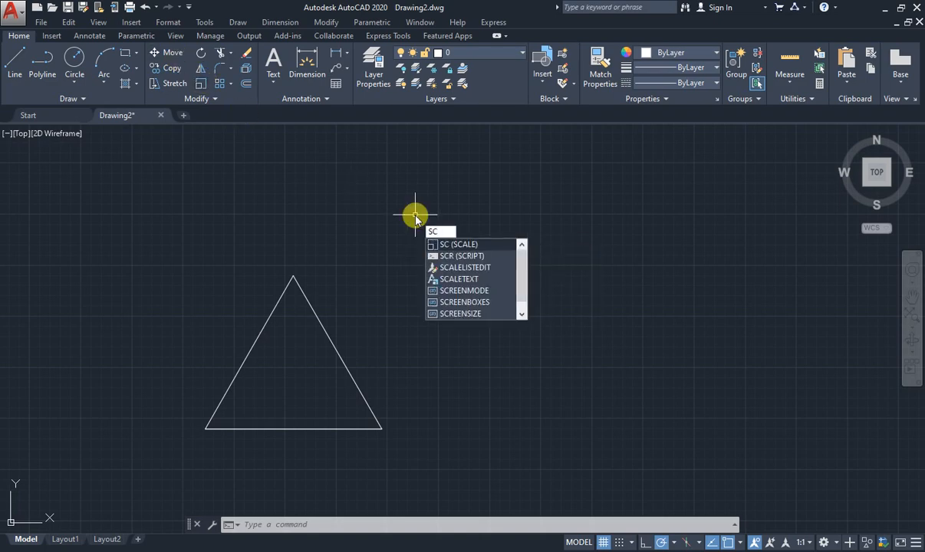
key(Return)
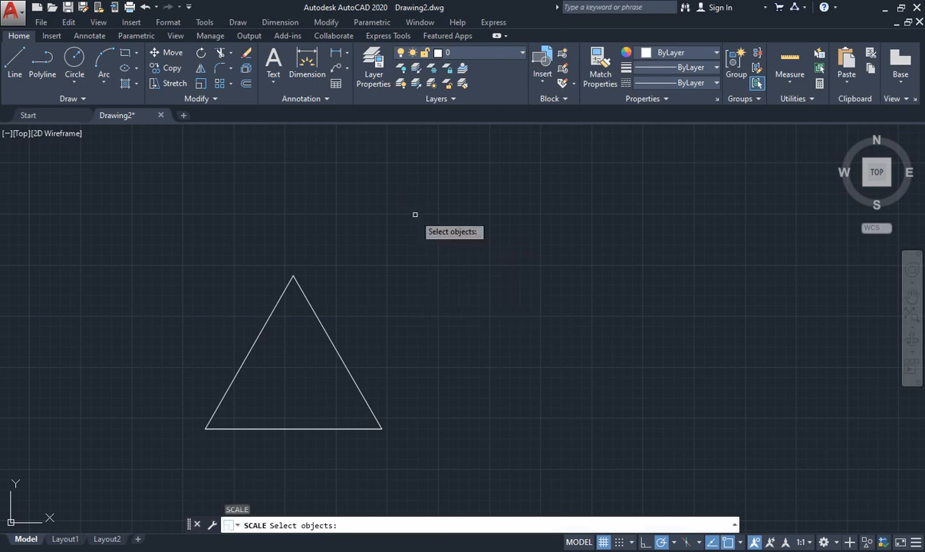
click(320, 325)
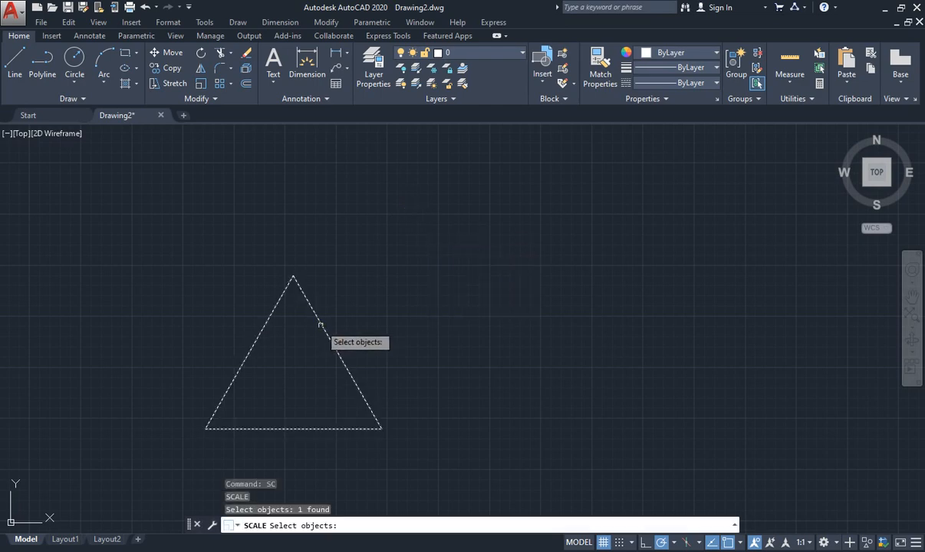
key(Return)
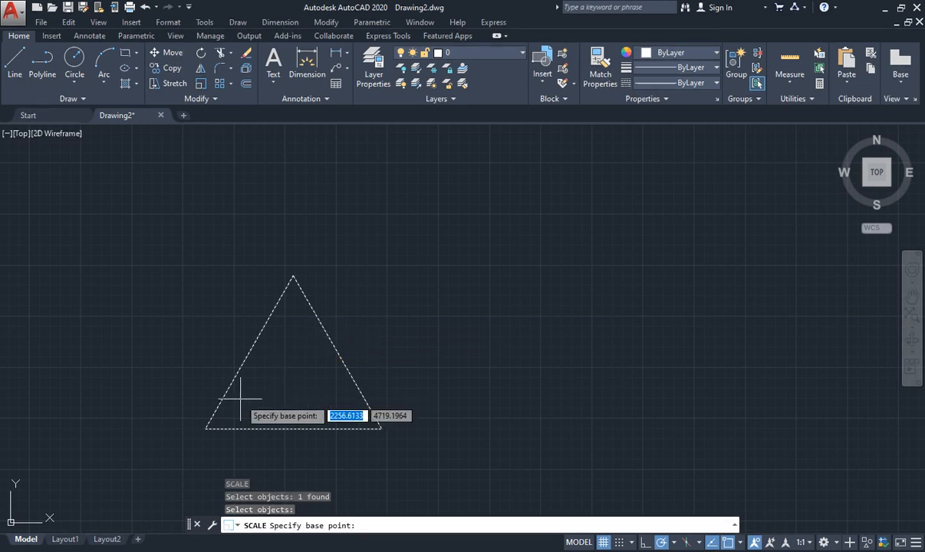
click(206, 428)
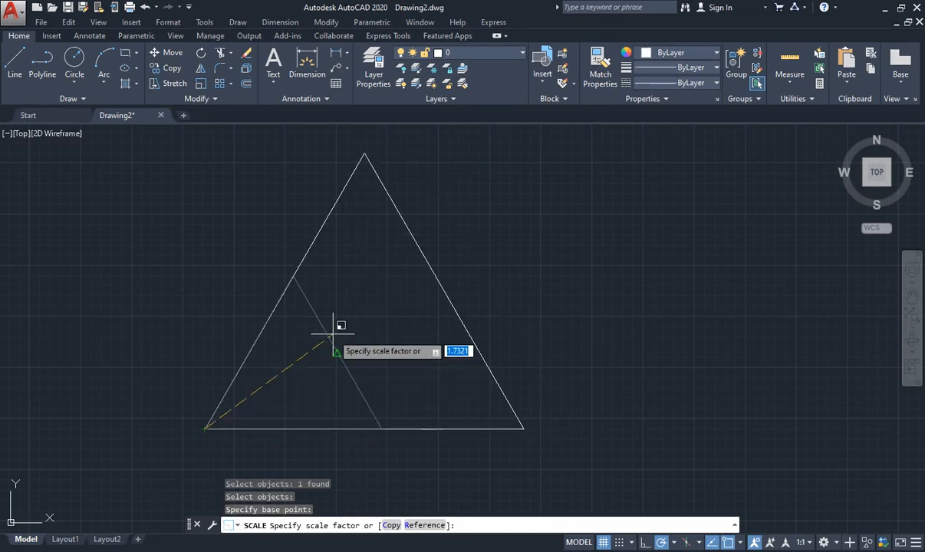
text(1.)
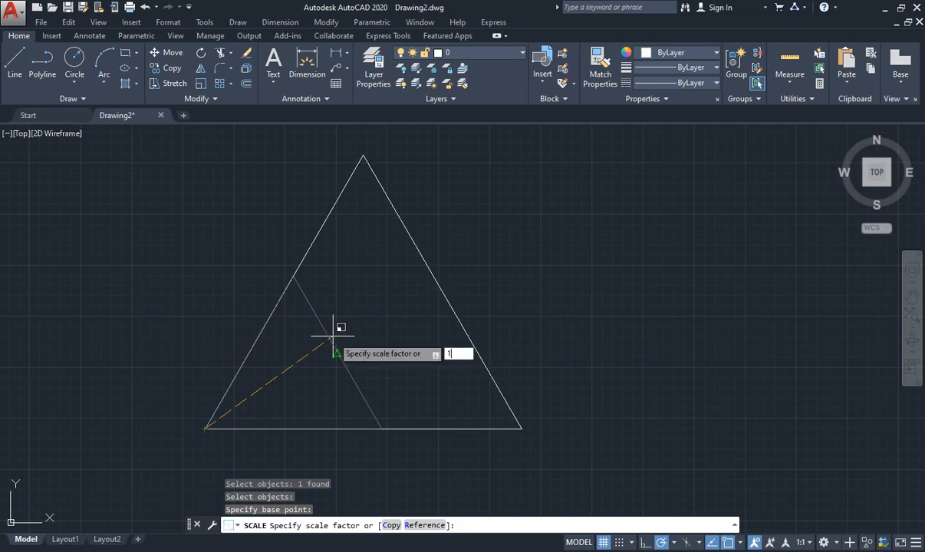
text(5)
click(331, 338)
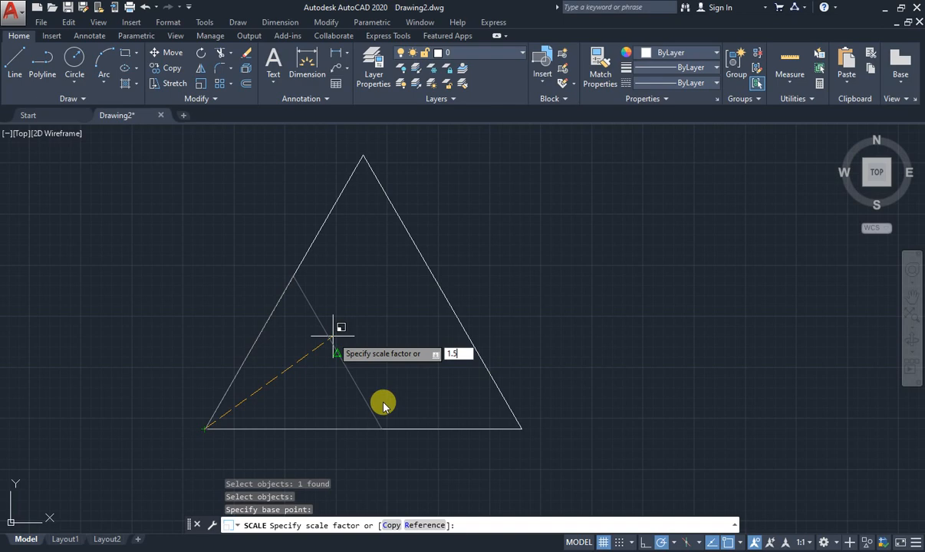
key(Return)
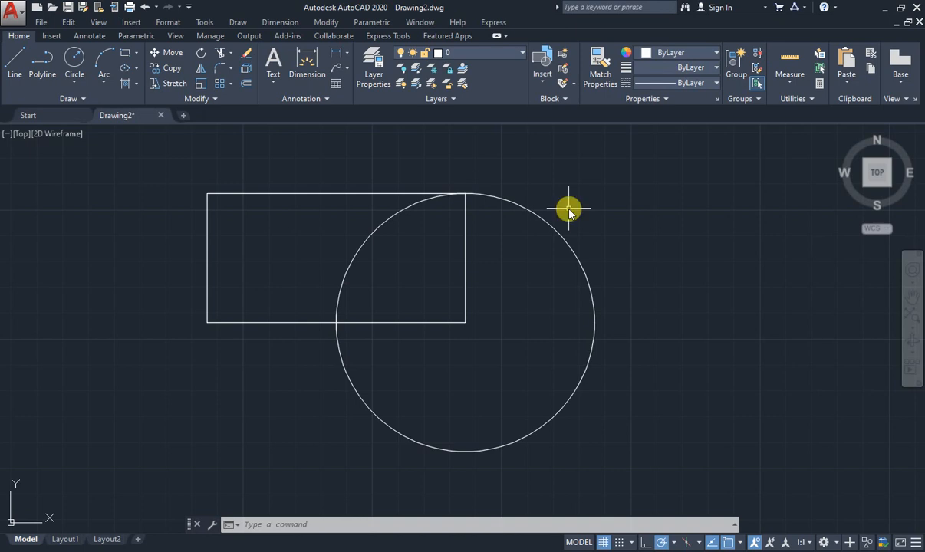
Trim the circle's arc inside the rectangle and the rectangle's edge portions inside the circle, using all objects as cutting edges
text(T)
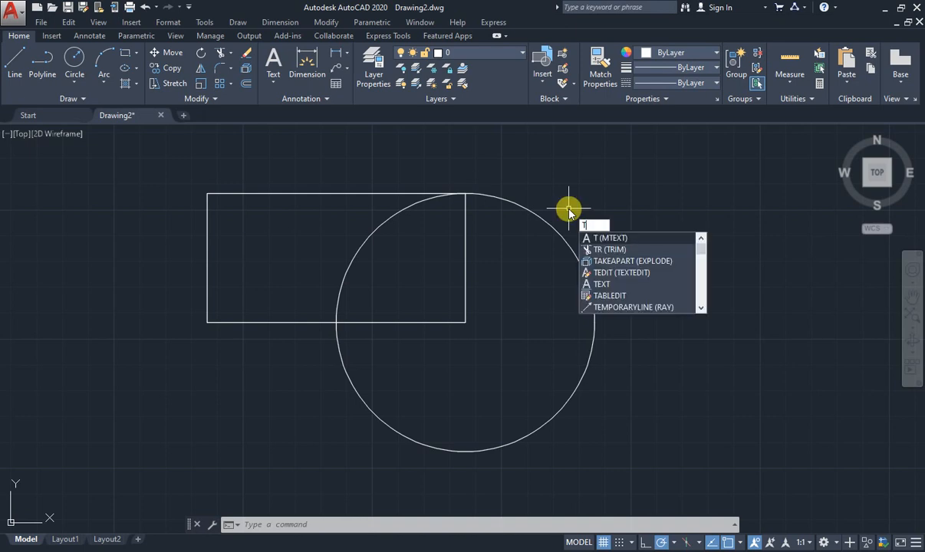
text(R)
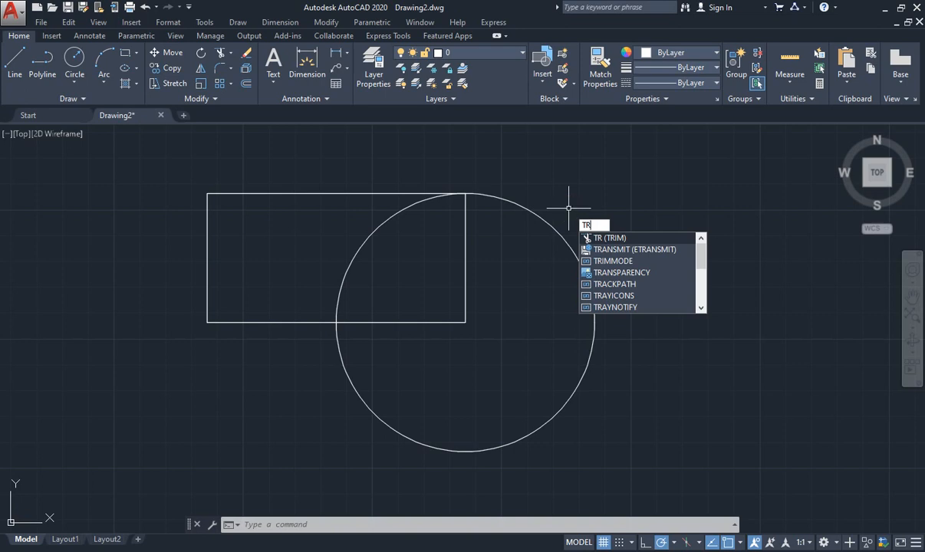
key(Return)
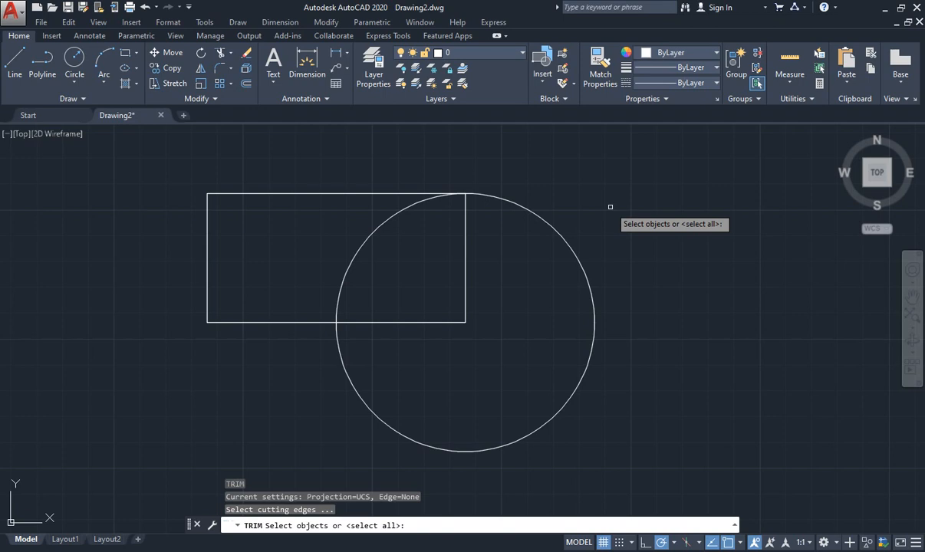
key(Return)
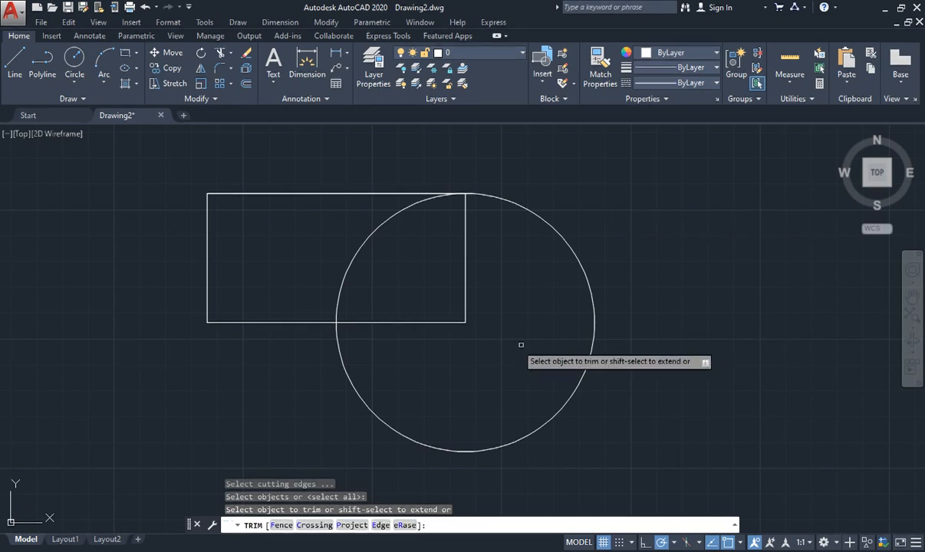
click(372, 231)
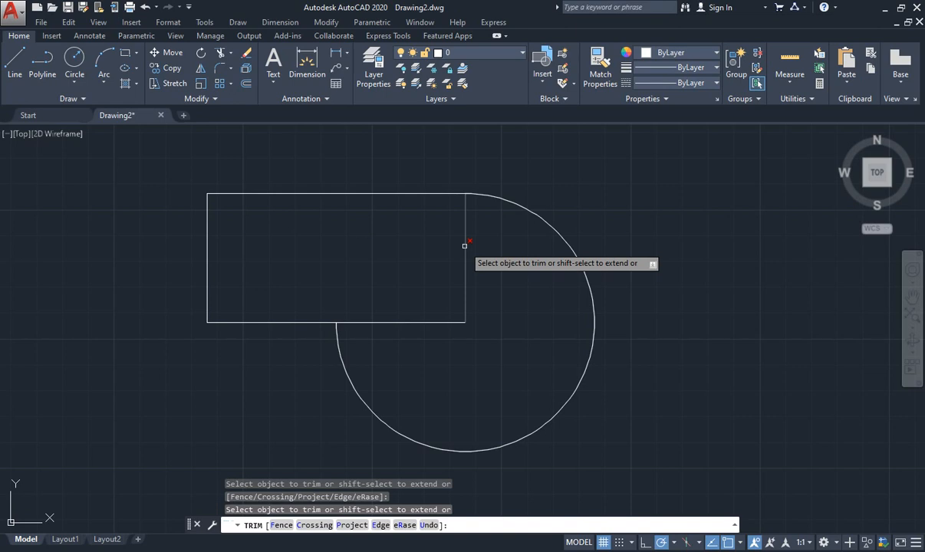
click(464, 246)
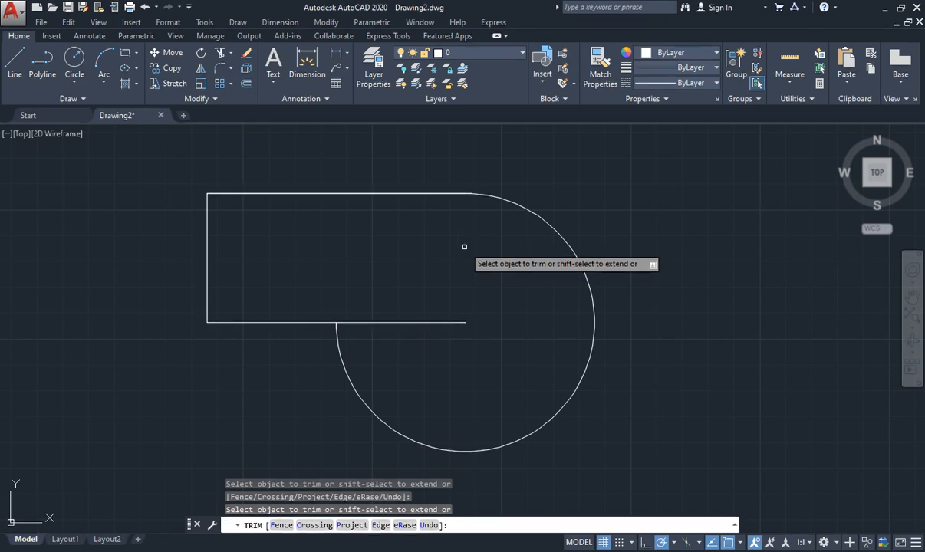
click(420, 323)
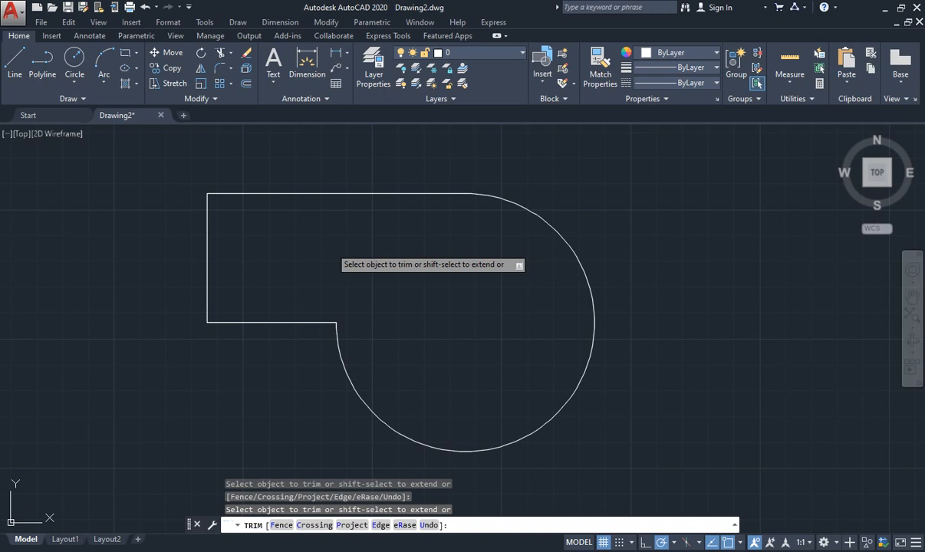
key(Escape)
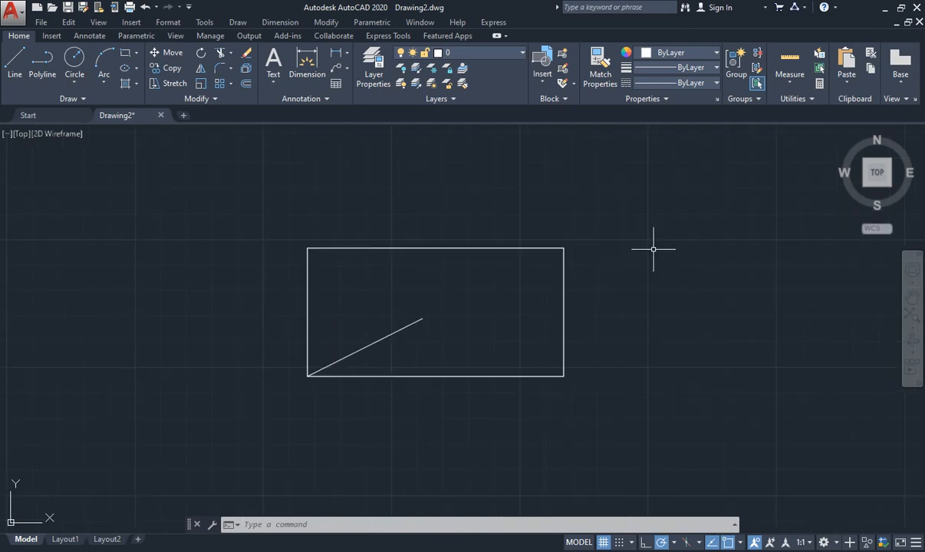
Extend the diagonal line to the rectangle's upper-right corner, using all objects as boundary edges
click(230, 56)
text(EX)
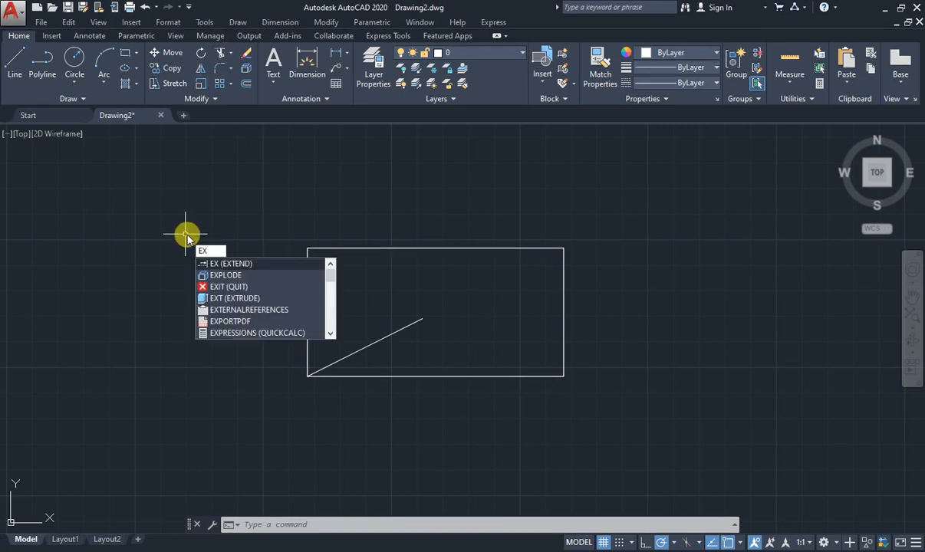
key(Return)
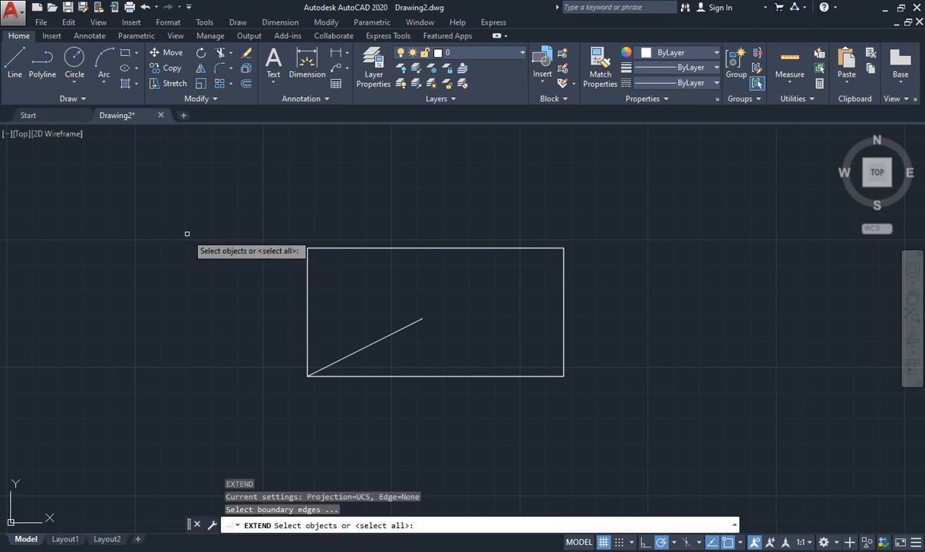
key(Return)
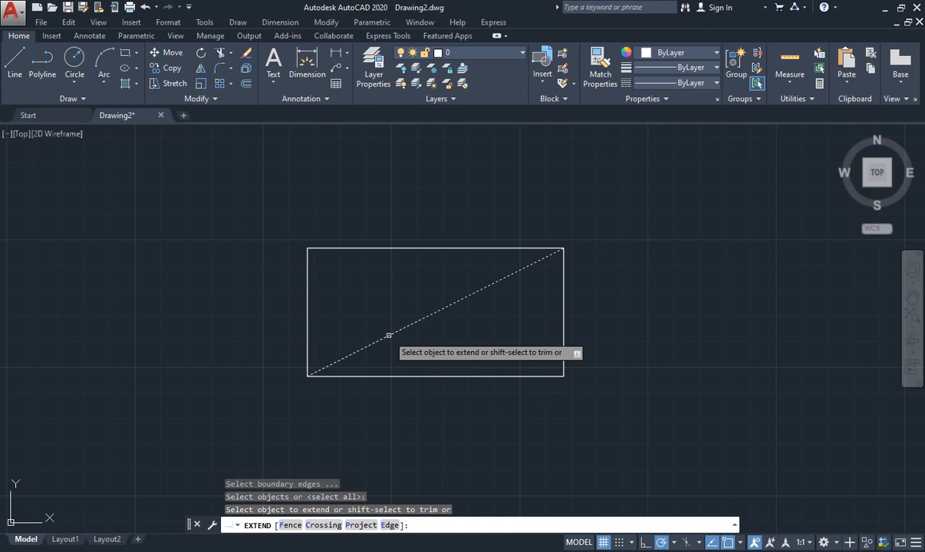
click(389, 335)
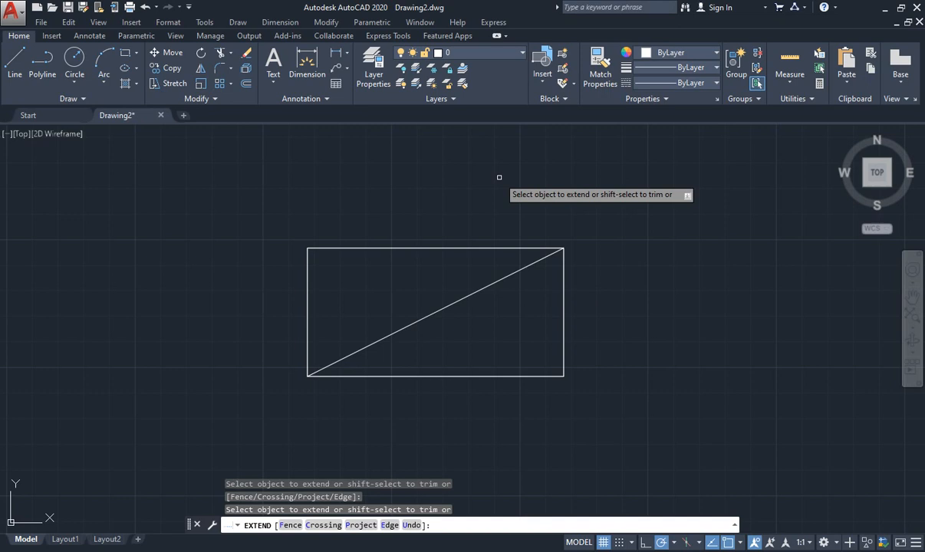
key(Escape)
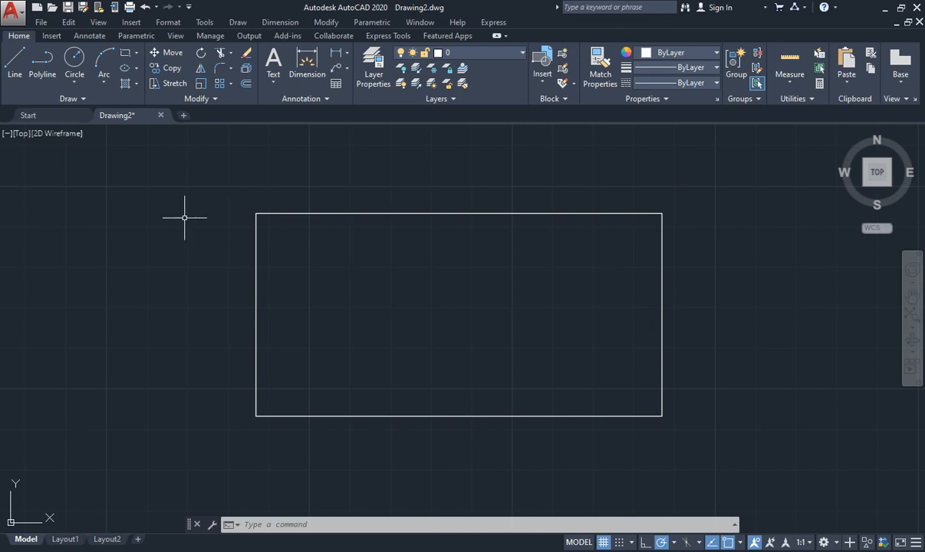
Fillet the rectangle's upper-right corner with a radius of 20
text(F)
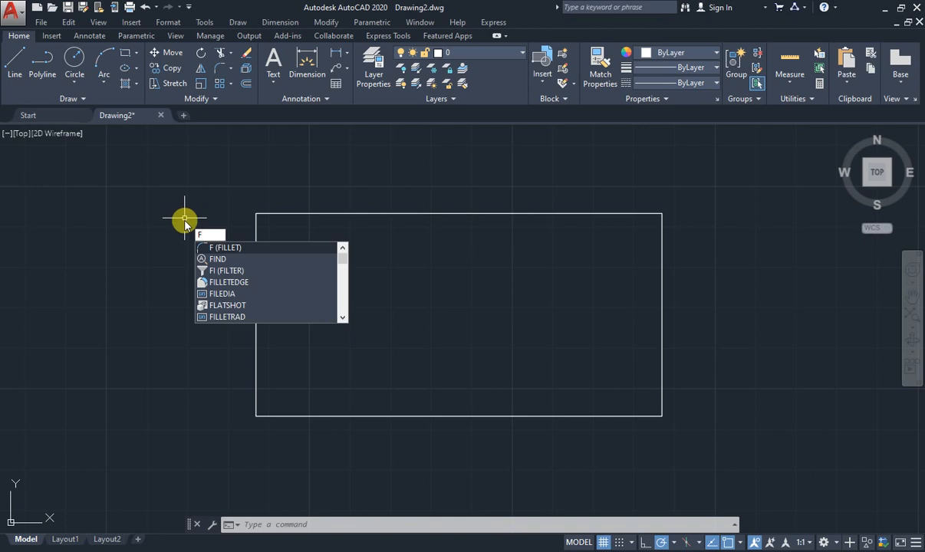
key(Return)
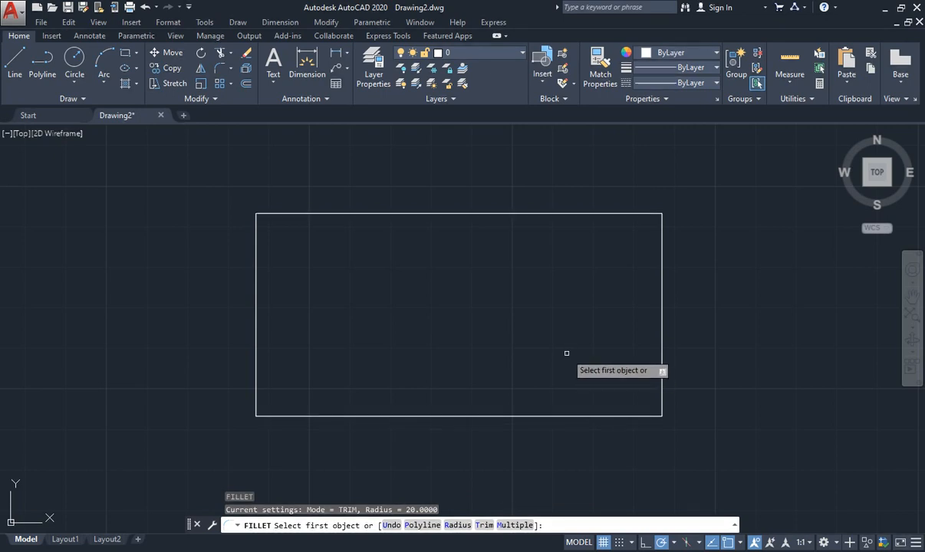
text(2)
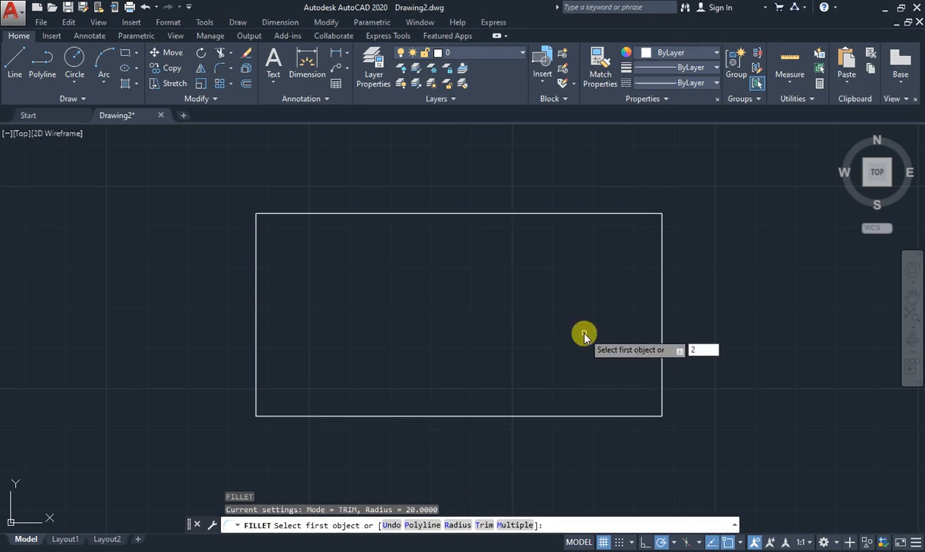
text(0)
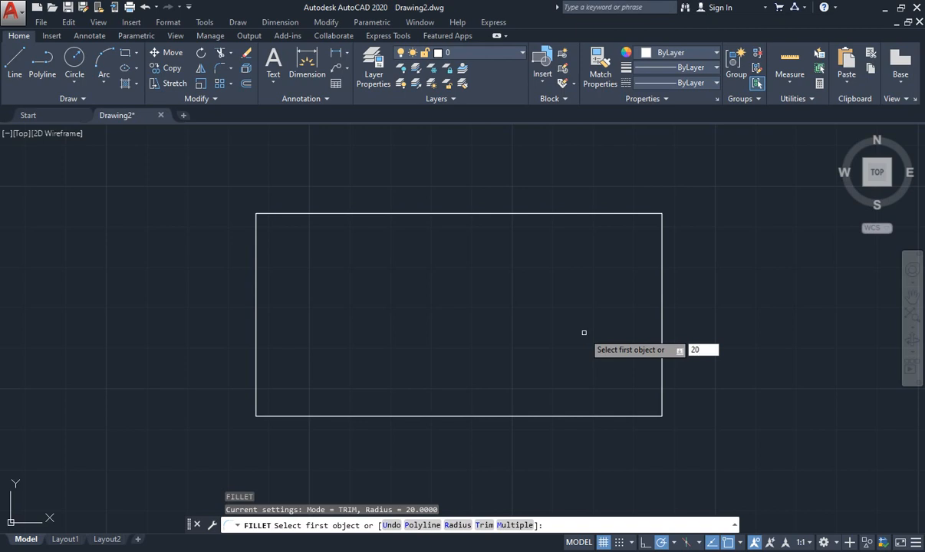
key(Return)
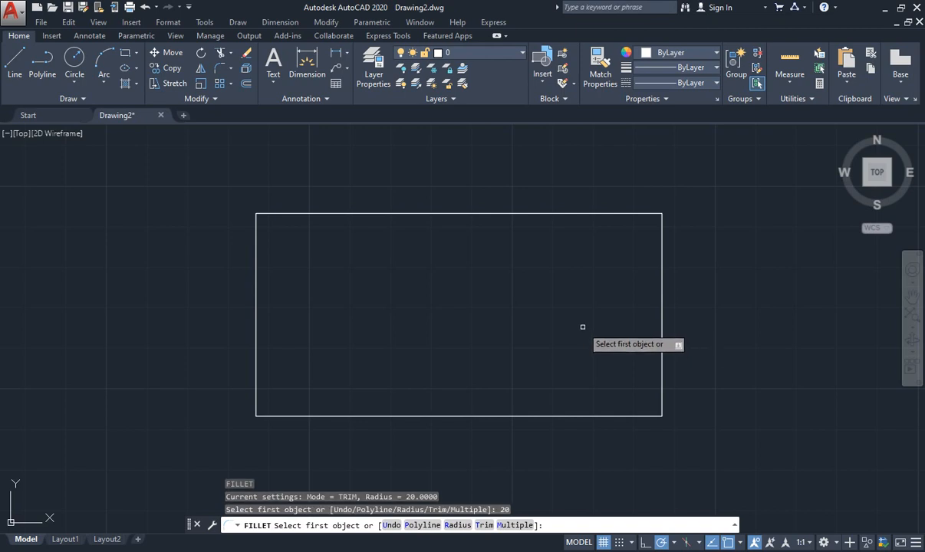
click(662, 252)
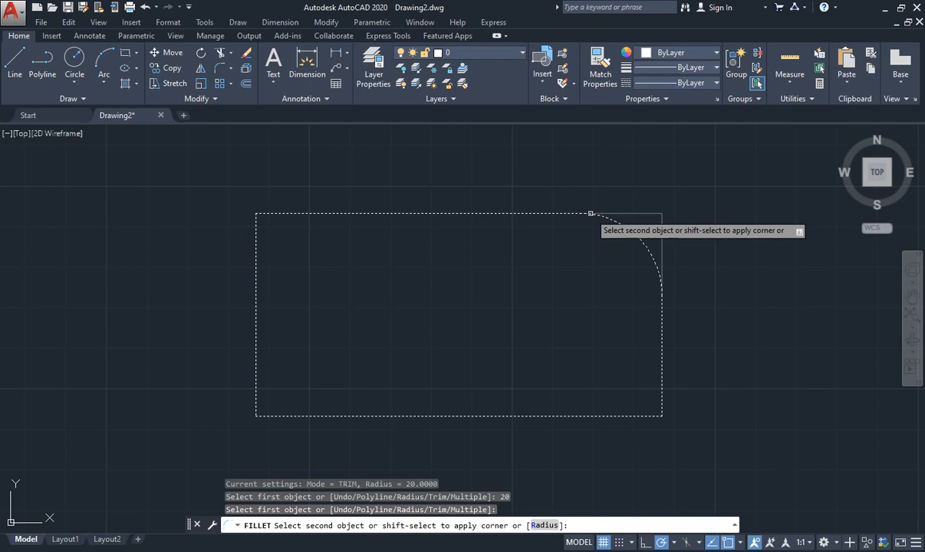
click(591, 213)
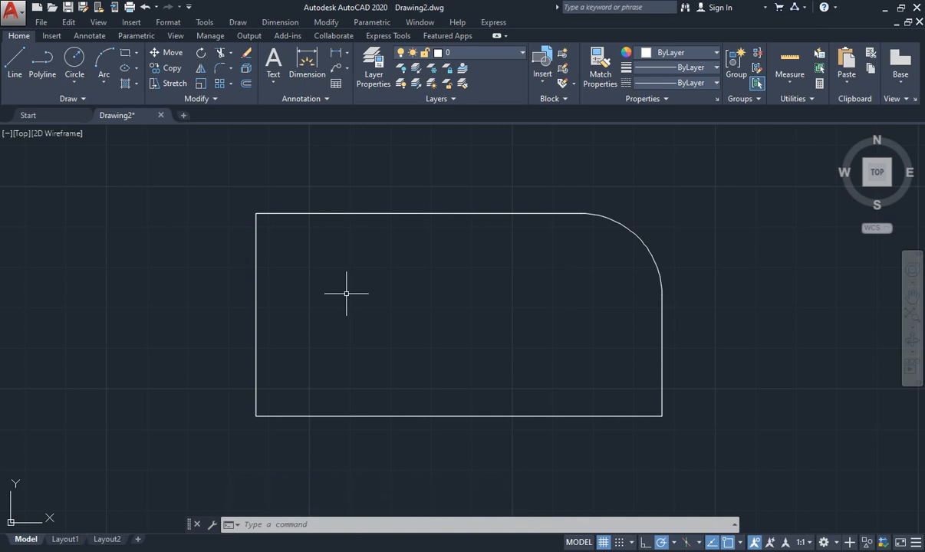
key(Escape)
key(Escape)
key(Escape)
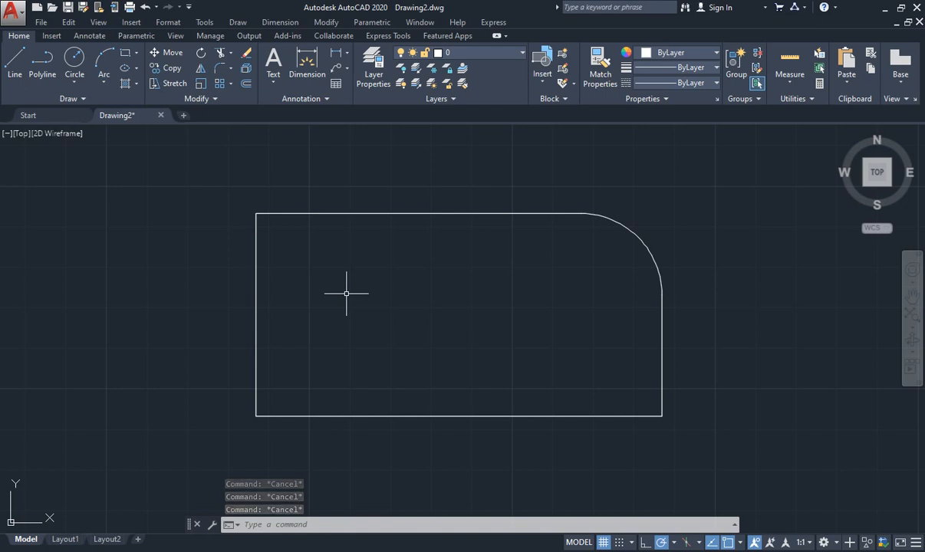
Chamfer the rectangle's upper-left corner with both chamfer distances set to 20
text(Ch)
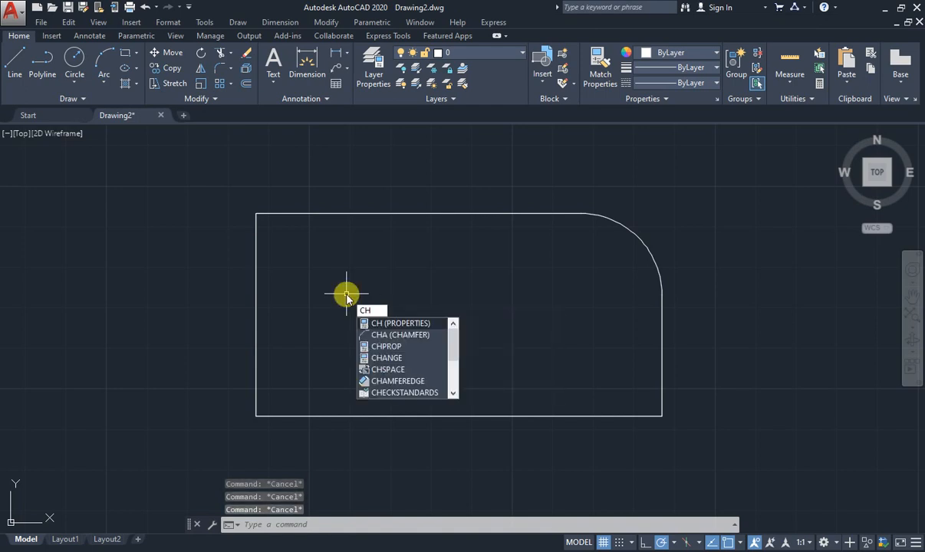
text(a)
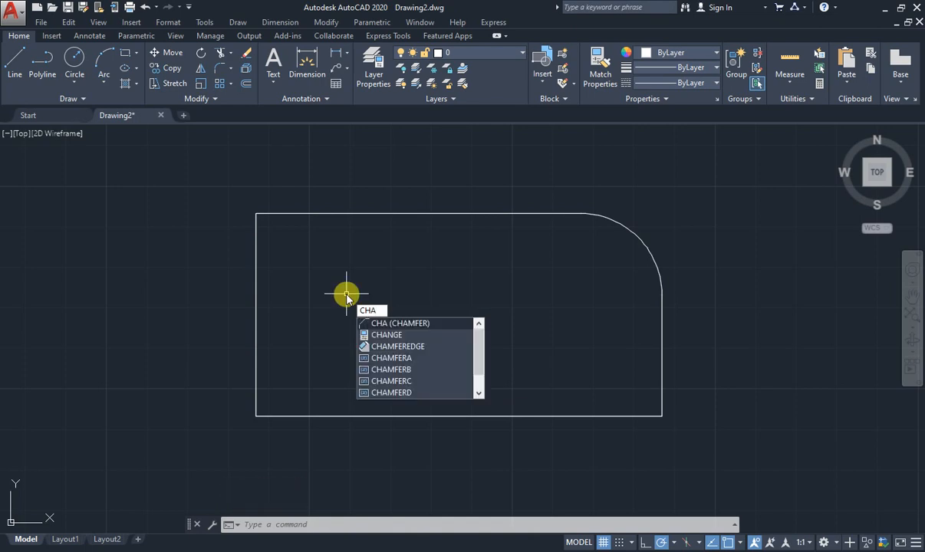
key(Return)
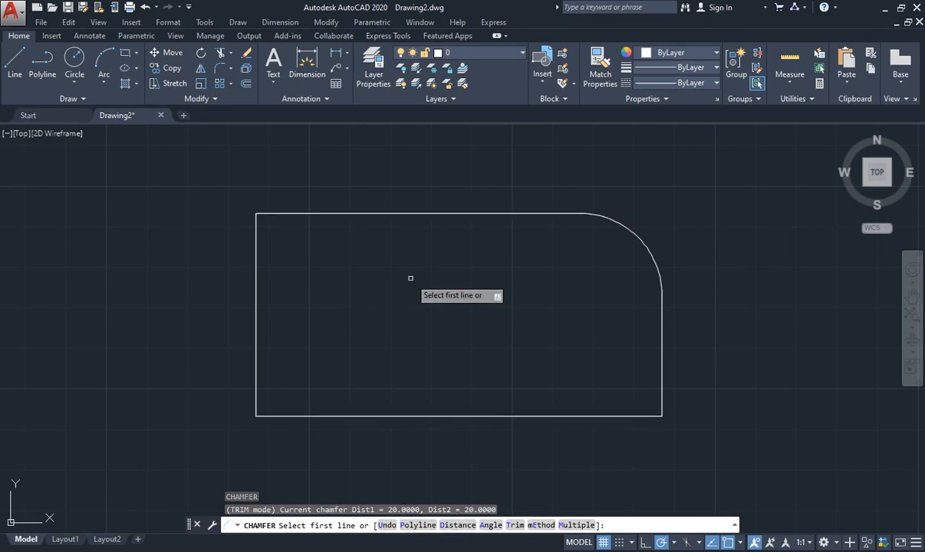
text(d)
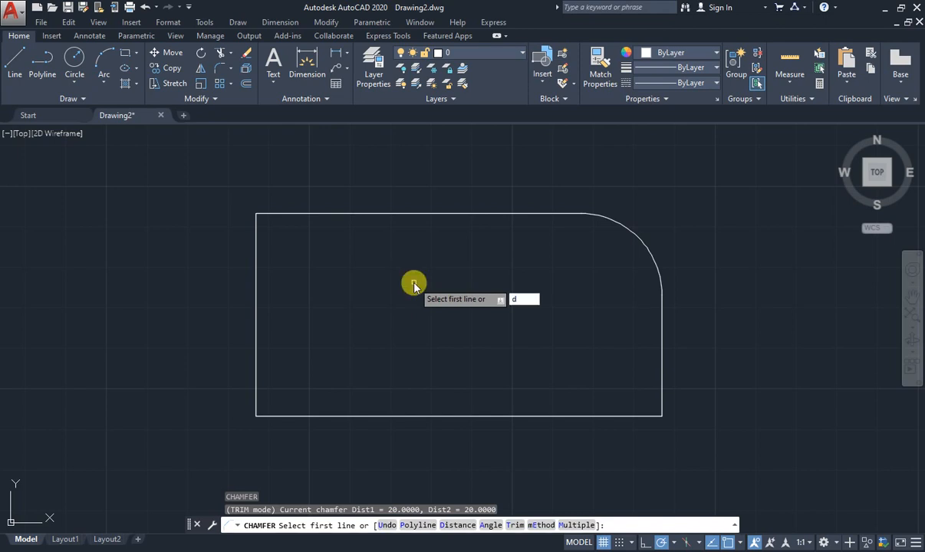
key(Return)
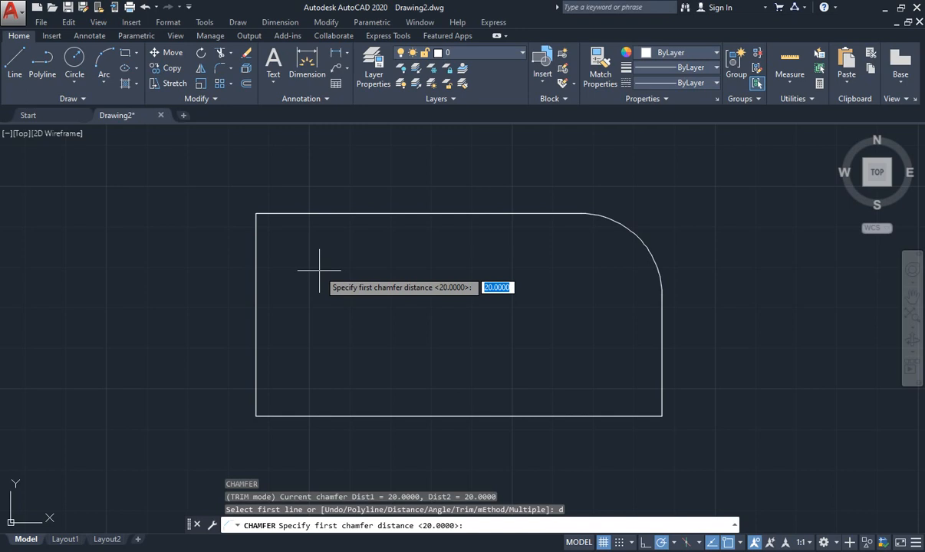
text(20)
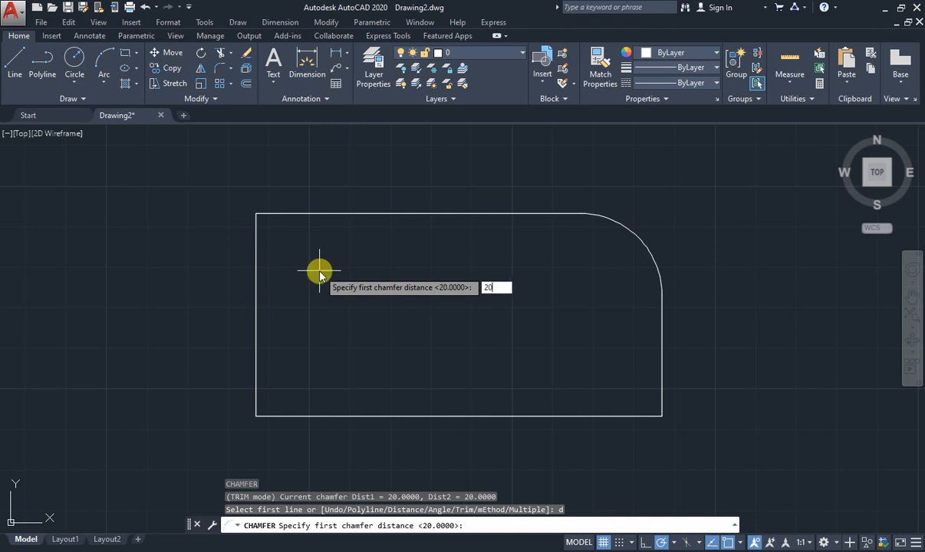
key(Return)
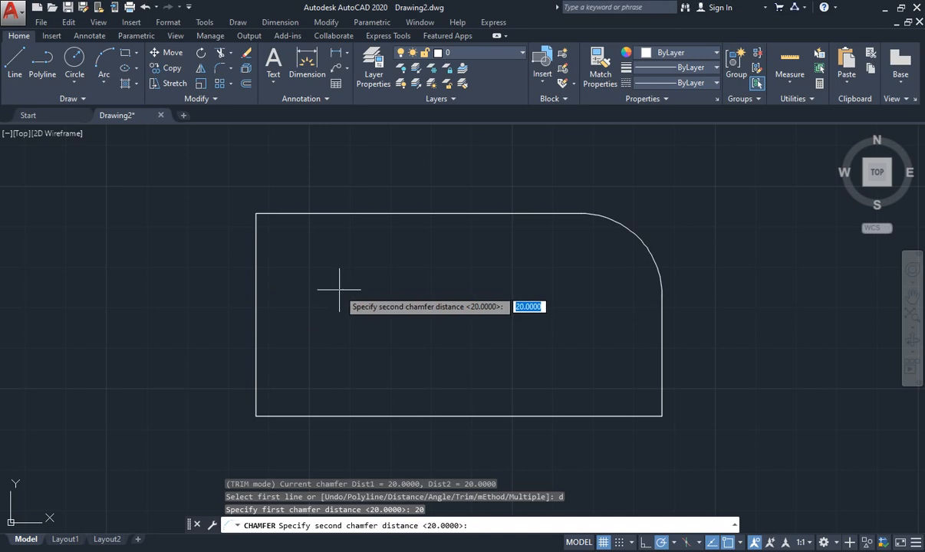
text(20)
key(Return)
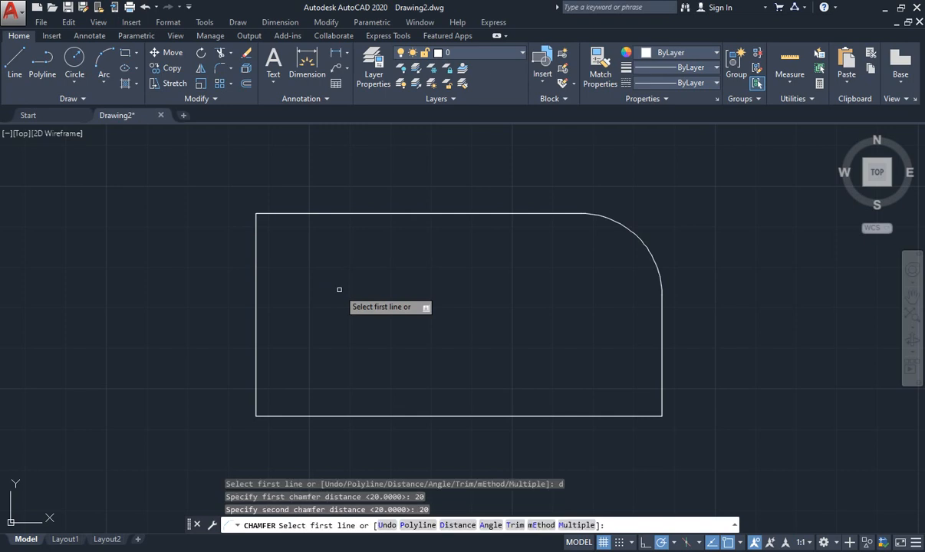
click(287, 213)
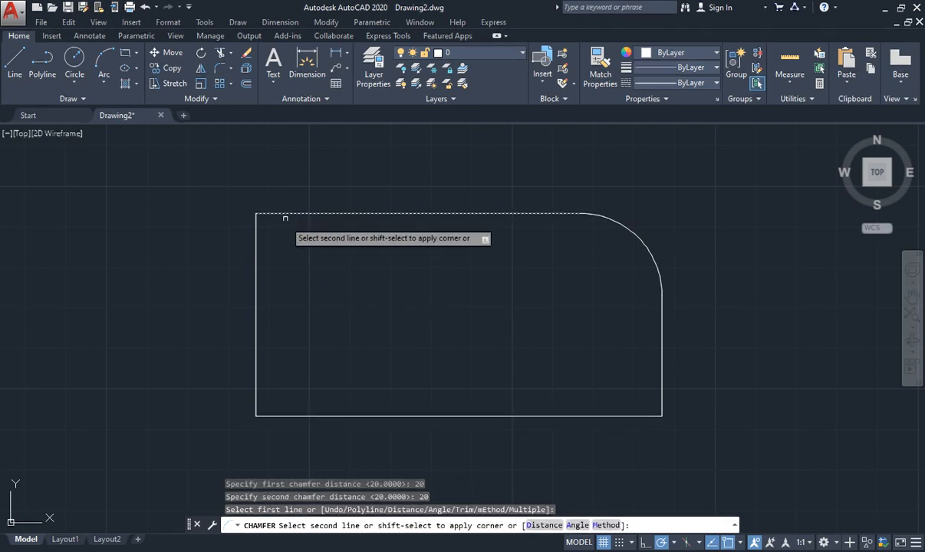
click(256, 266)
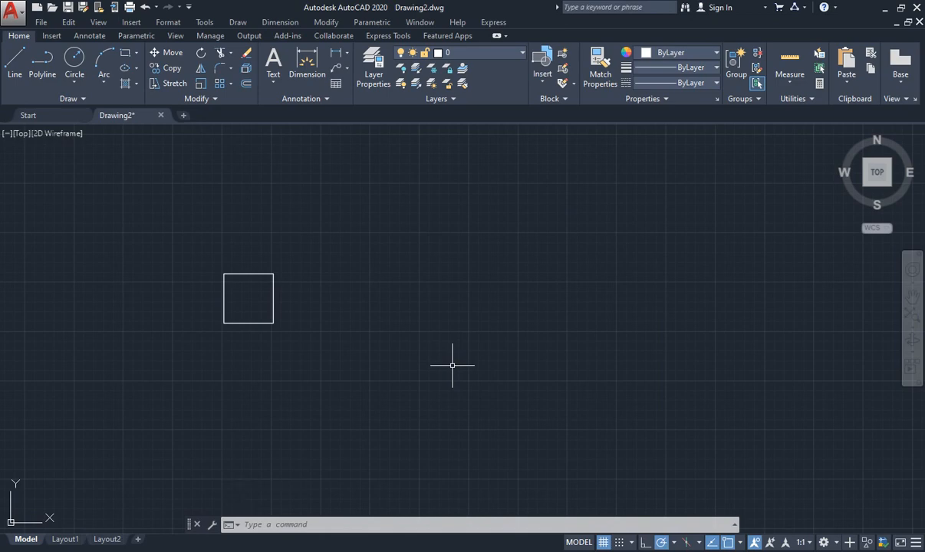
Create a rectangular array from the square
click(231, 83)
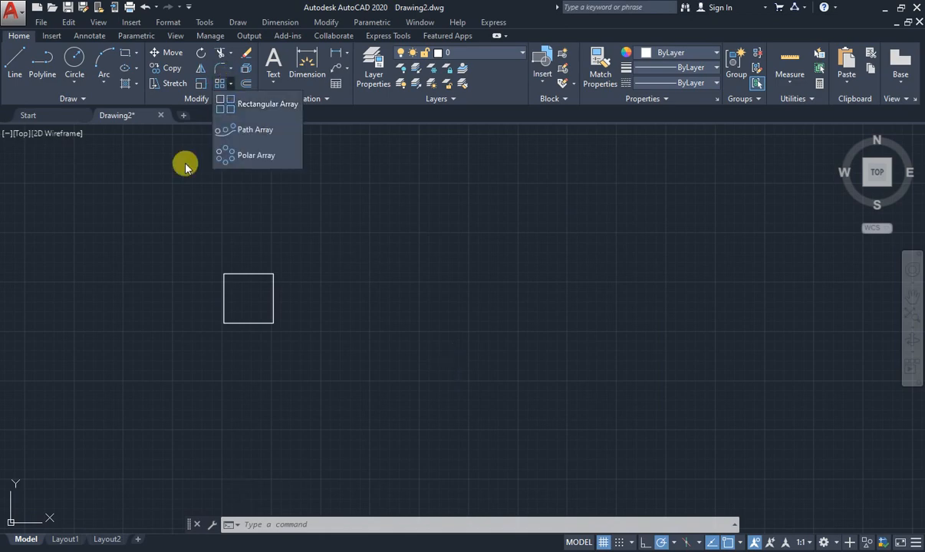
click(231, 84)
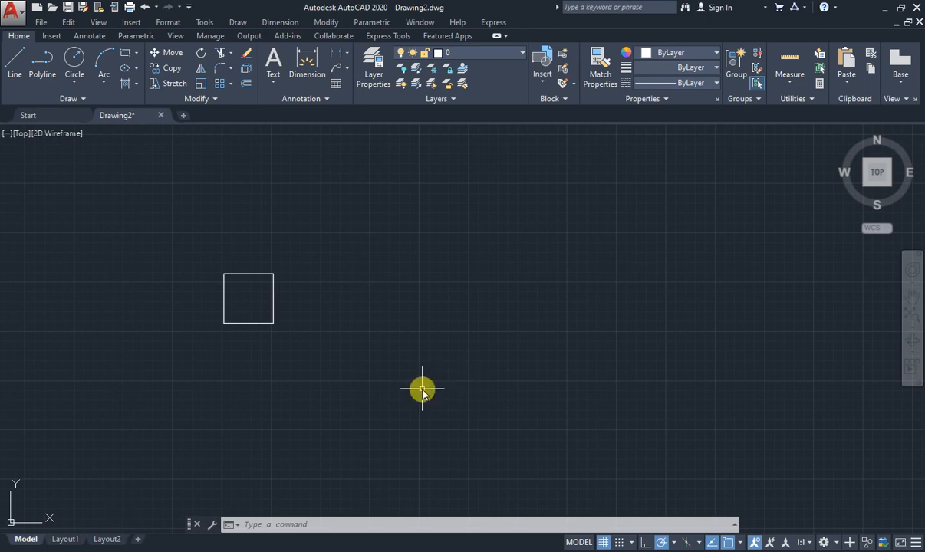
text(AR)
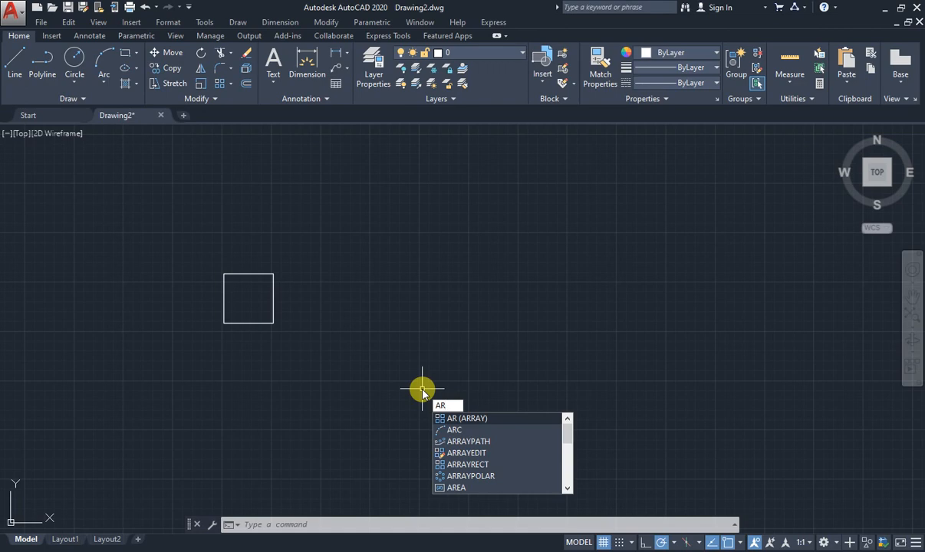
key(Return)
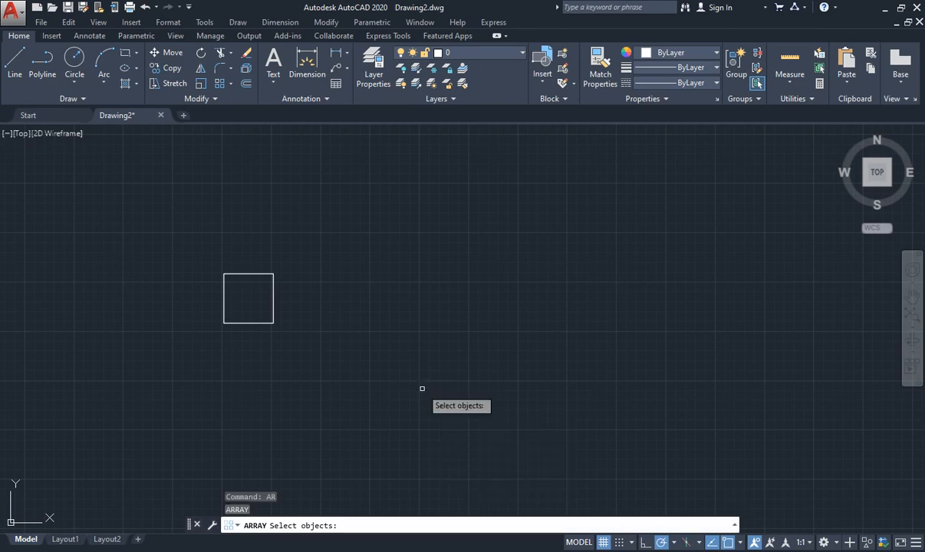
click(271, 298)
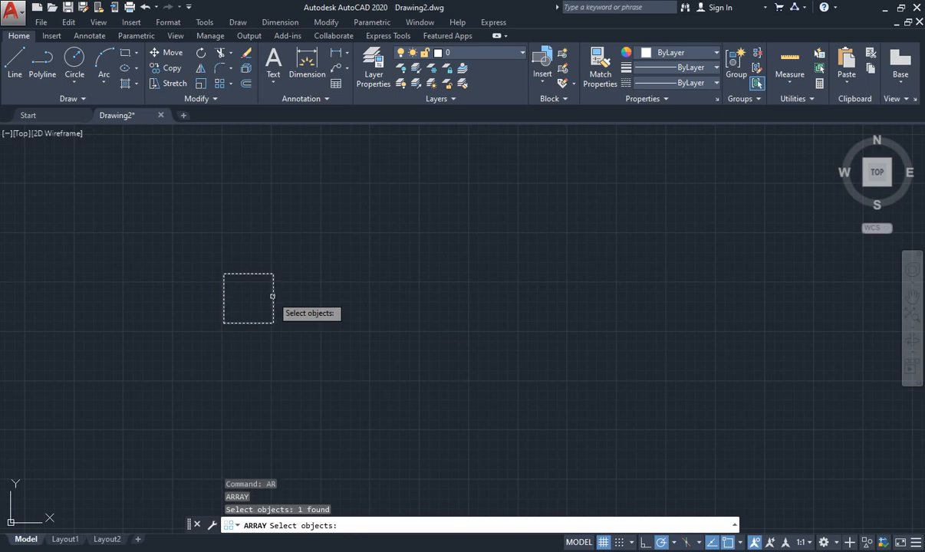
right_click(270, 301)
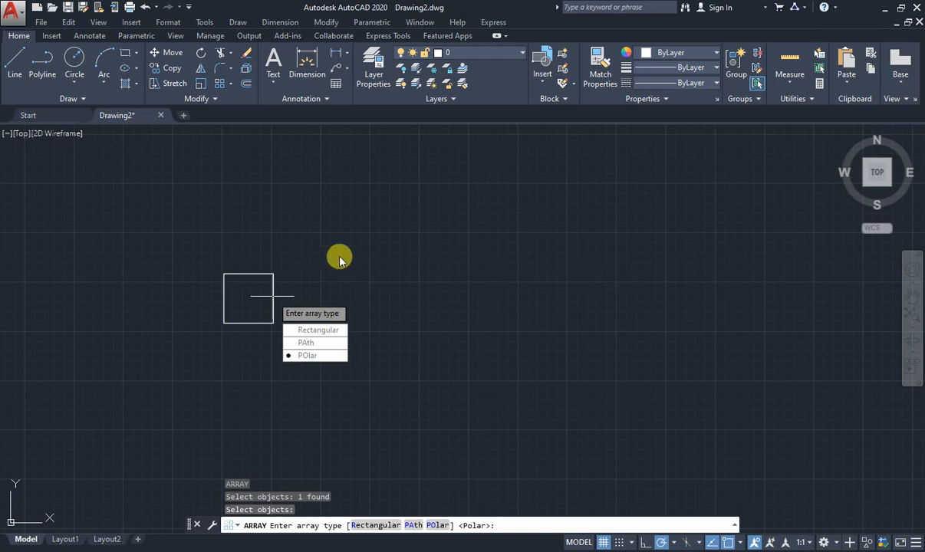
text(r)
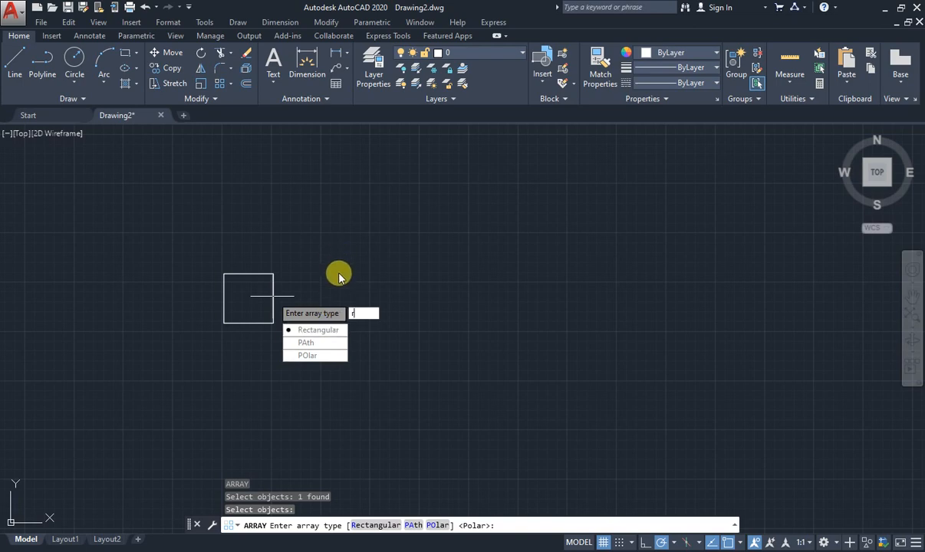
key(Return)
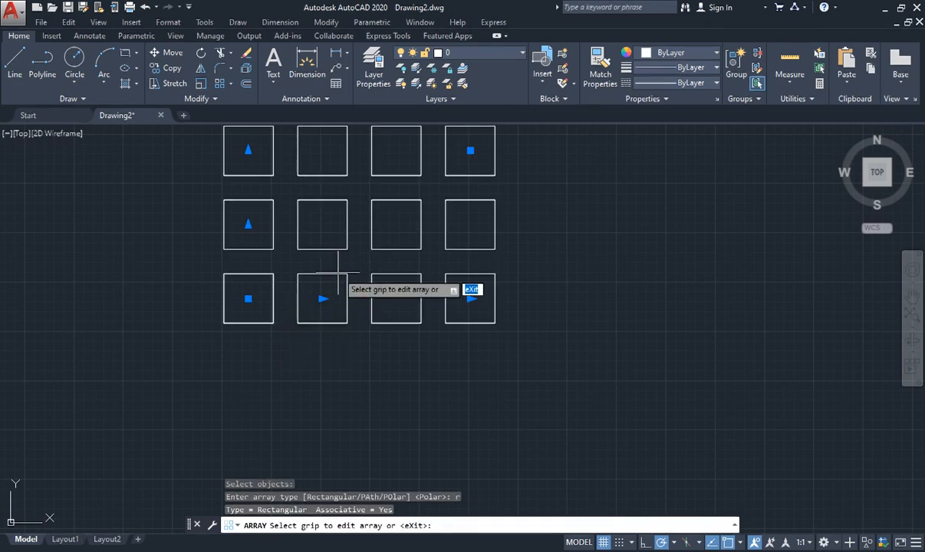
Set the rectangular array to 3 columns and 2 rows, and finish the array
scroll(461, 283, down, 4)
scroll(459, 207, up, 4)
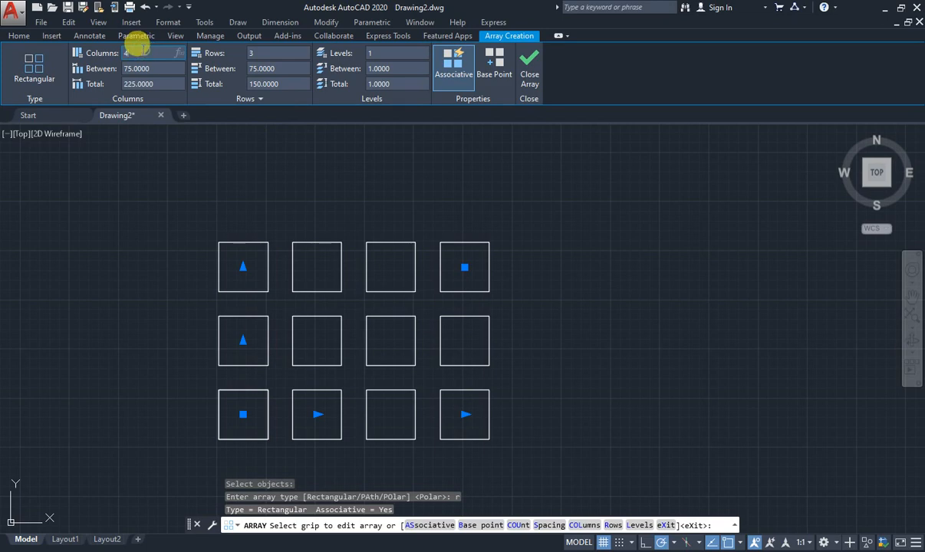
drag(137, 50, 114, 57)
text(3)
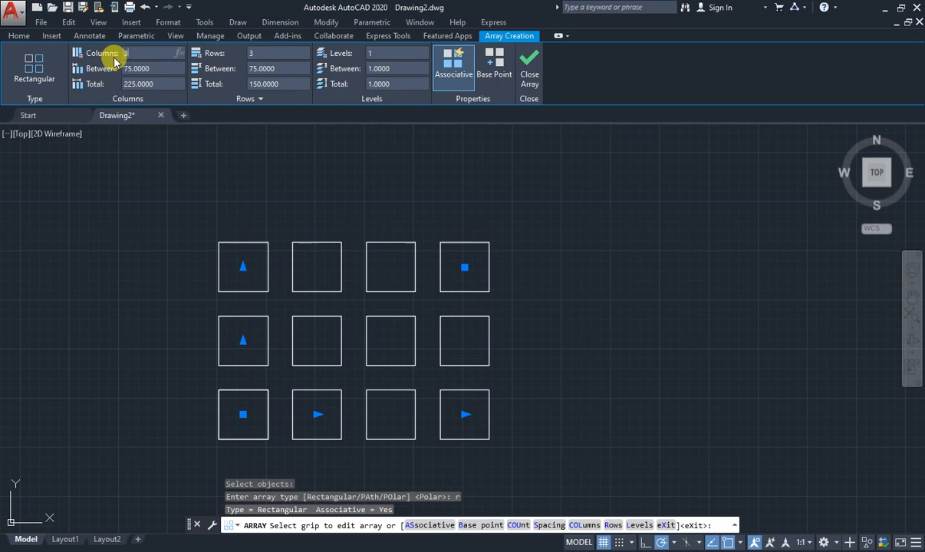
click(247, 58)
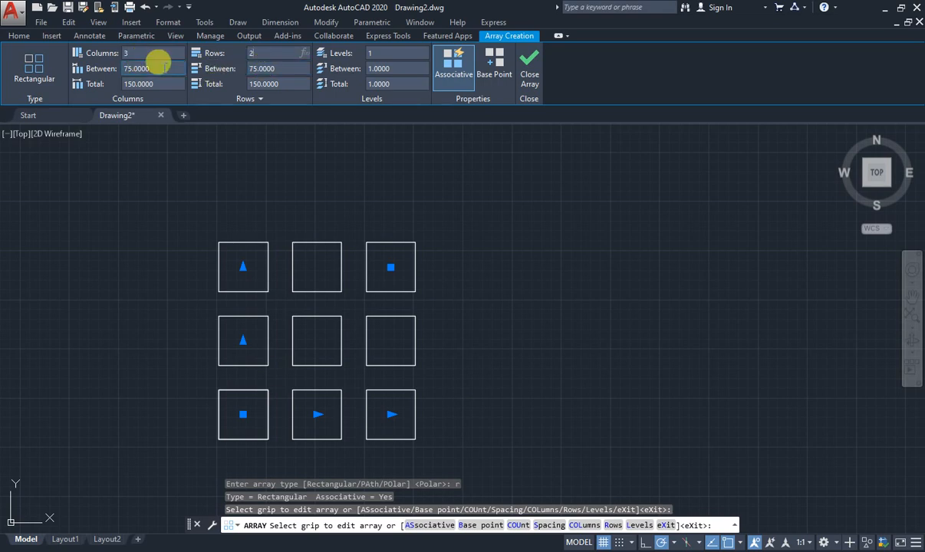
click(270, 68)
scroll(307, 453, down, 2)
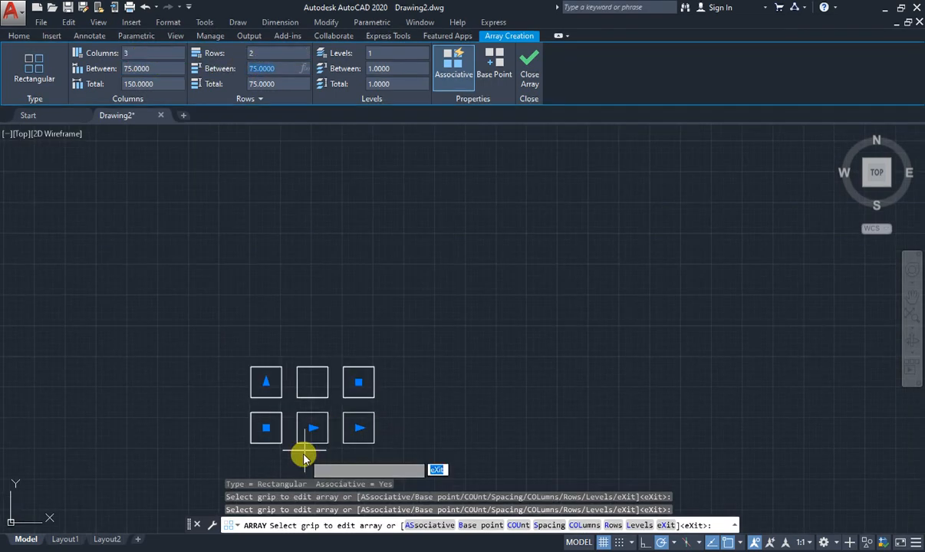
scroll(304, 458, up, 4)
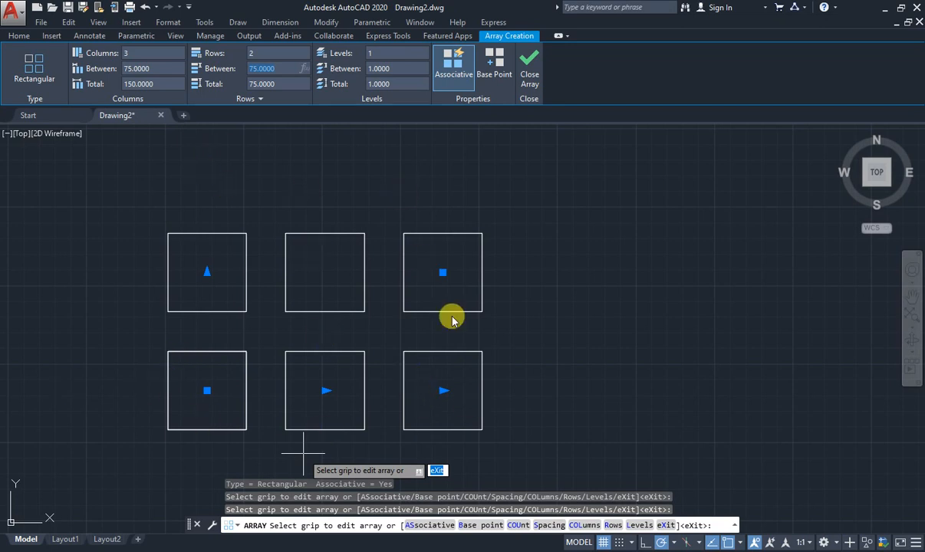
click(528, 77)
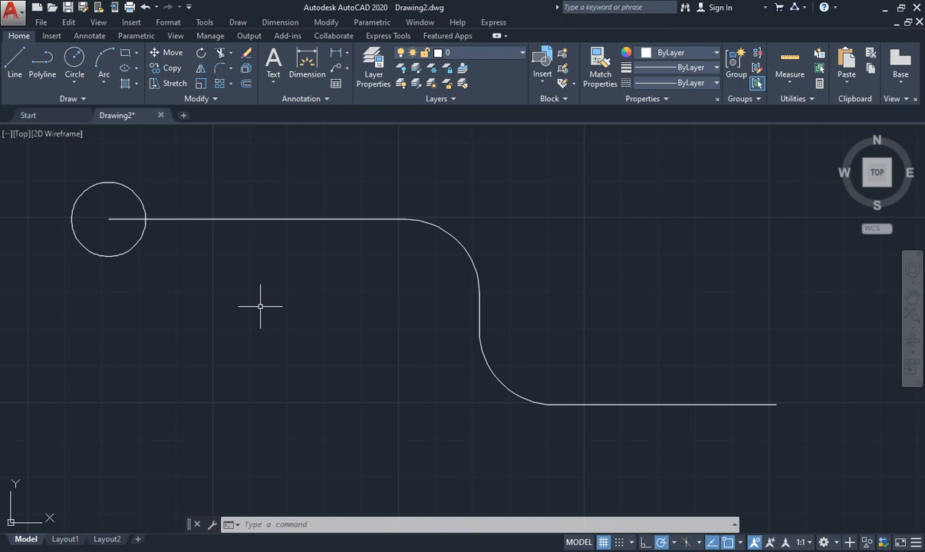
Create a path array of the circle along the S-shaped curve
text(a)
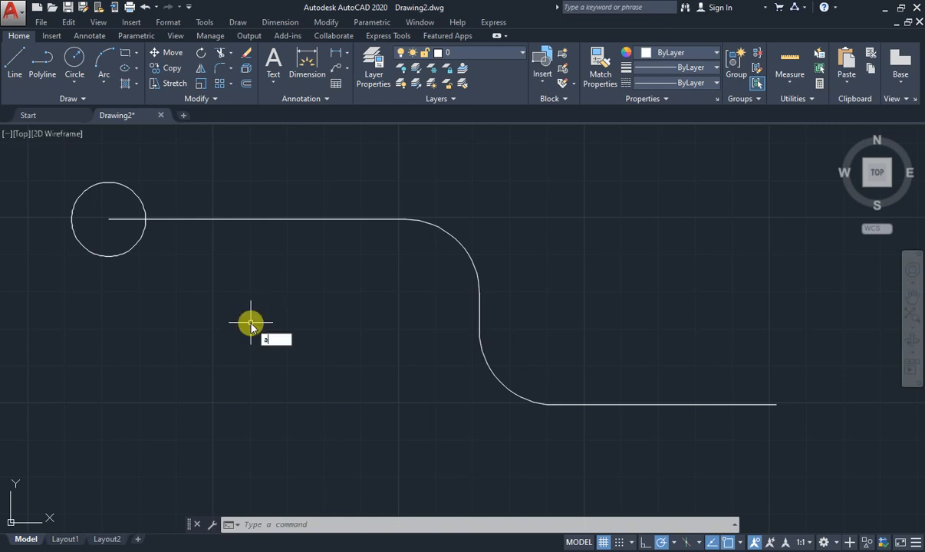
text(r)
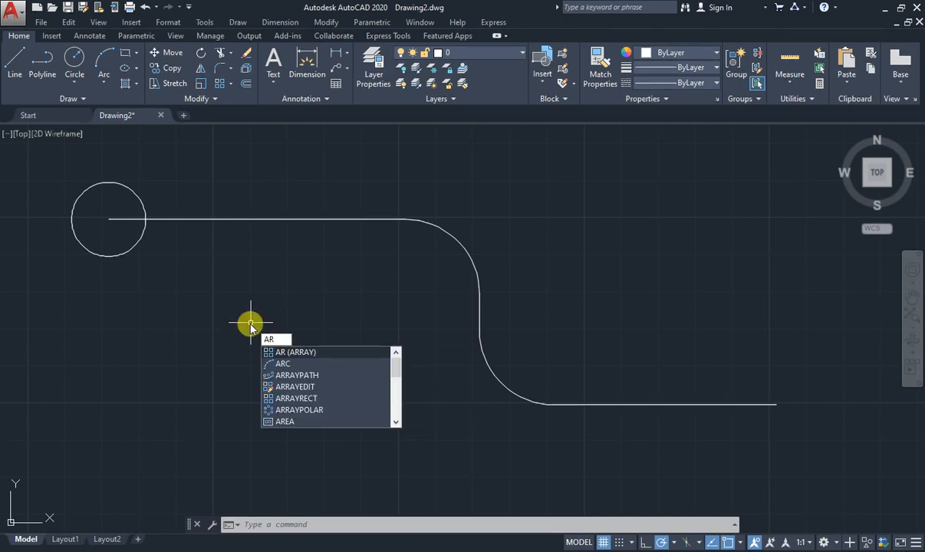
key(Return)
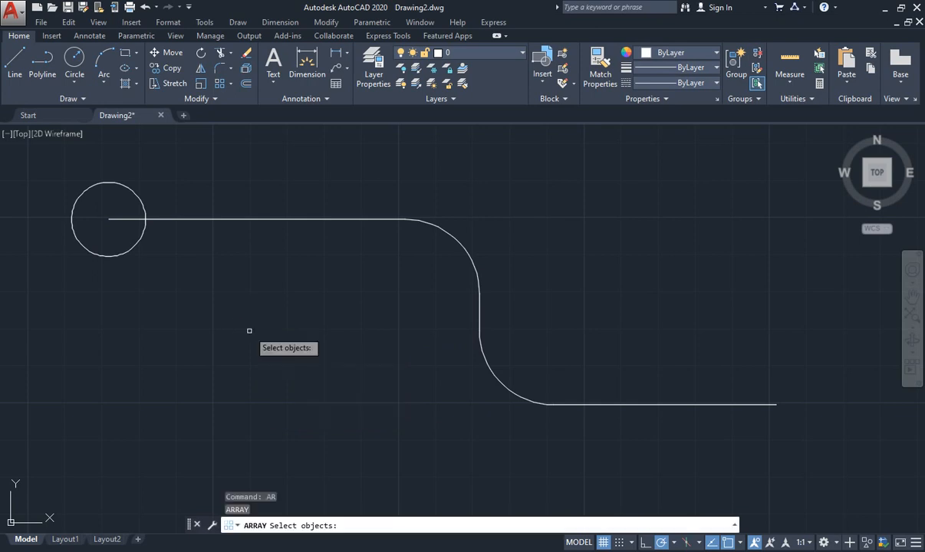
click(141, 233)
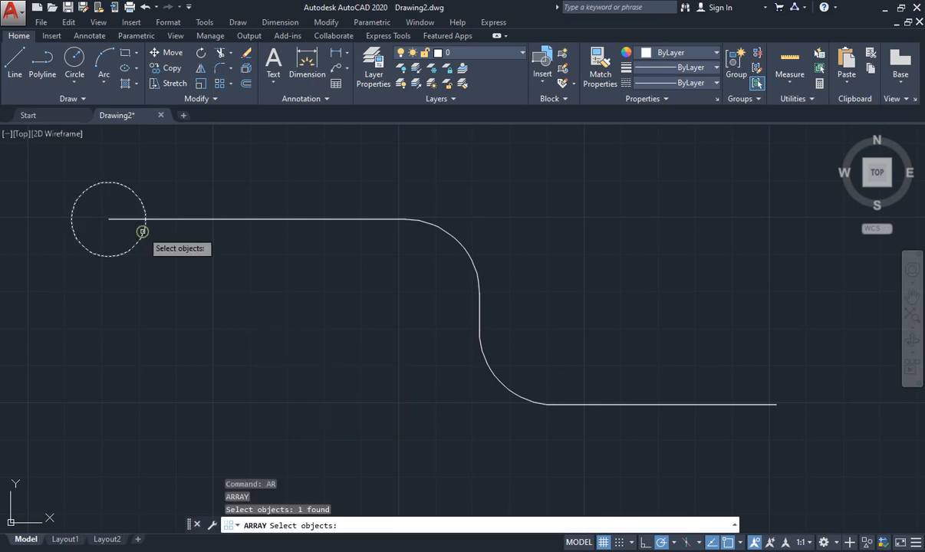
right_click(203, 295)
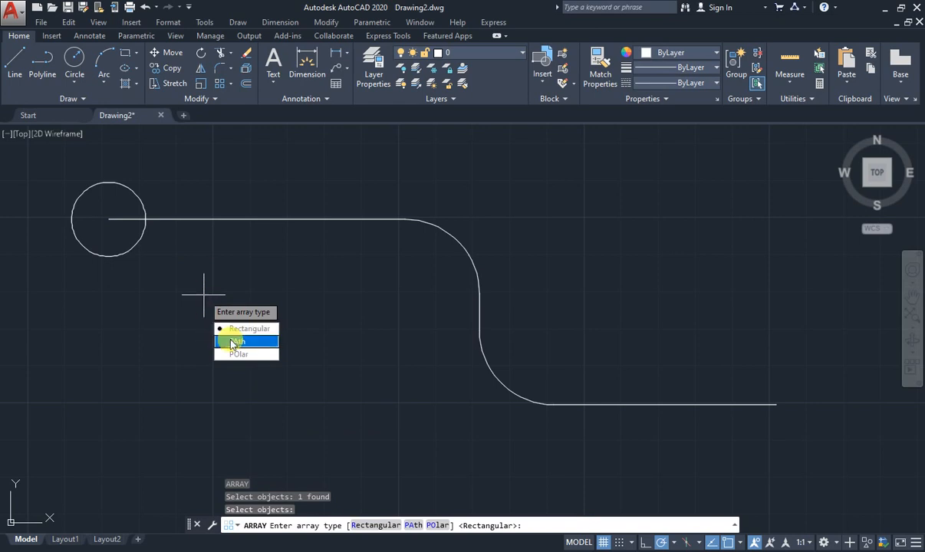
text(p)
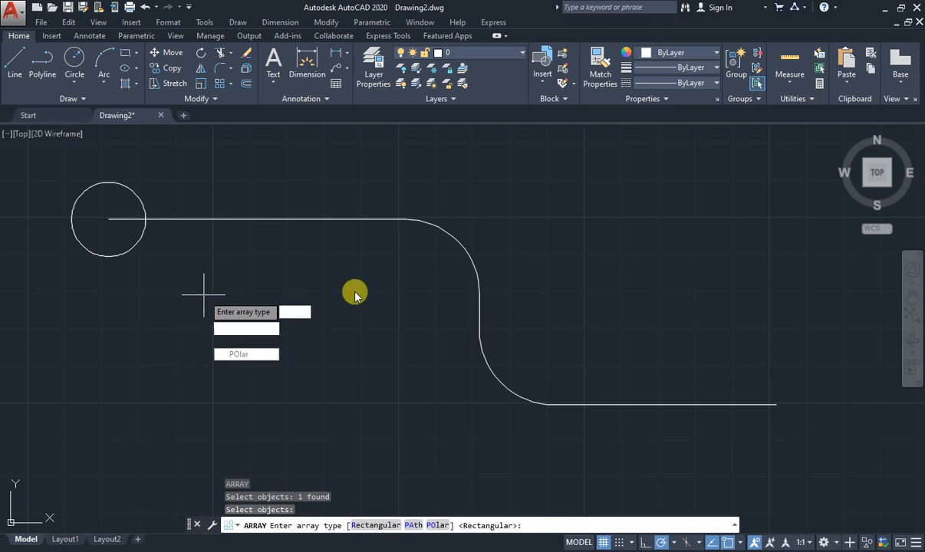
text(a)
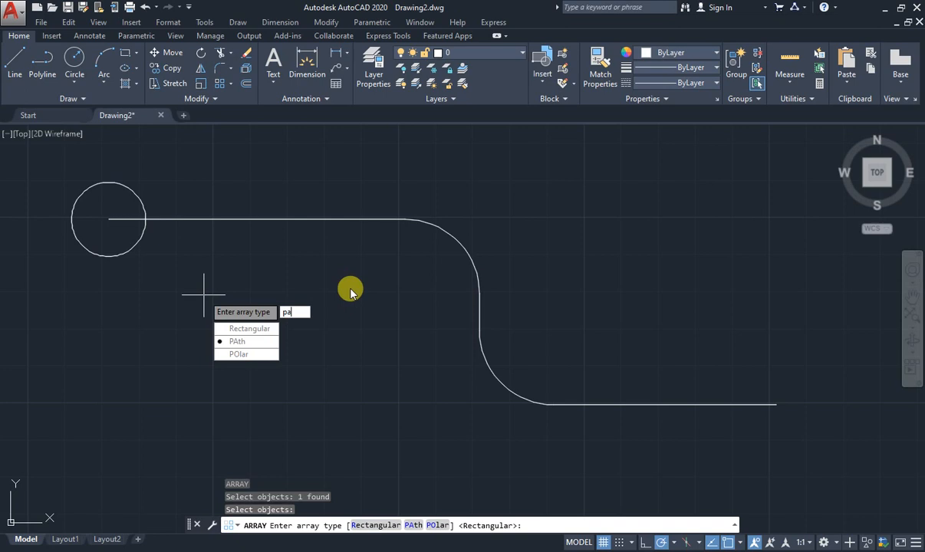
key(Return)
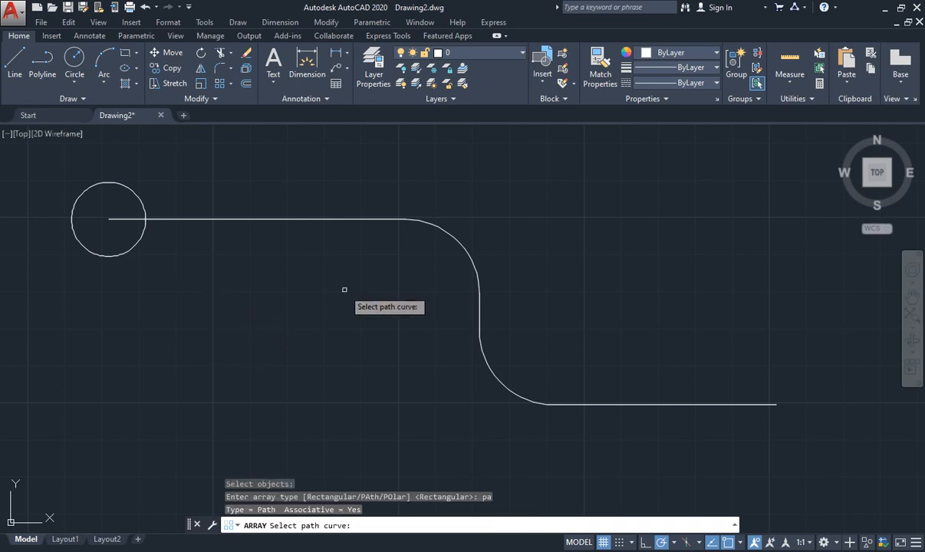
click(330, 220)
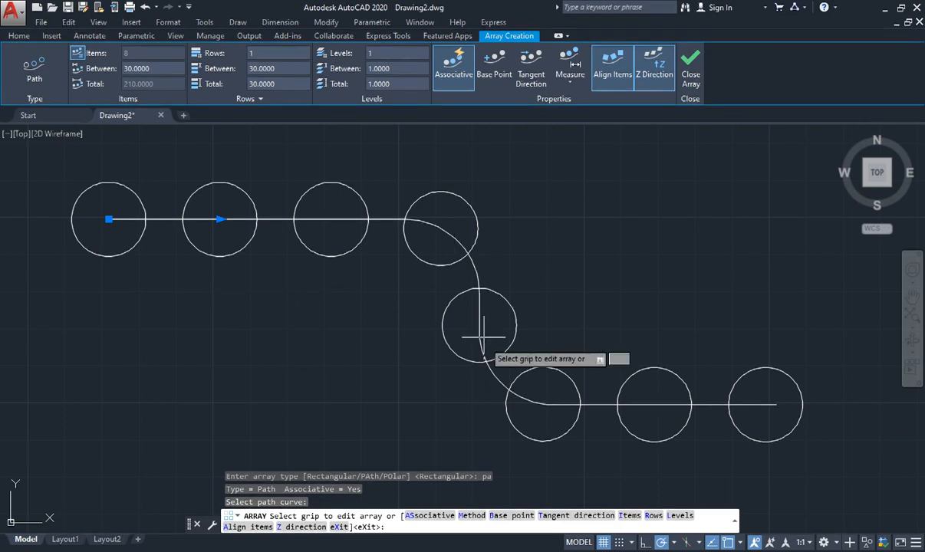
Enable manual item count for the path array and set it to 6 items
click(81, 56)
click(125, 54)
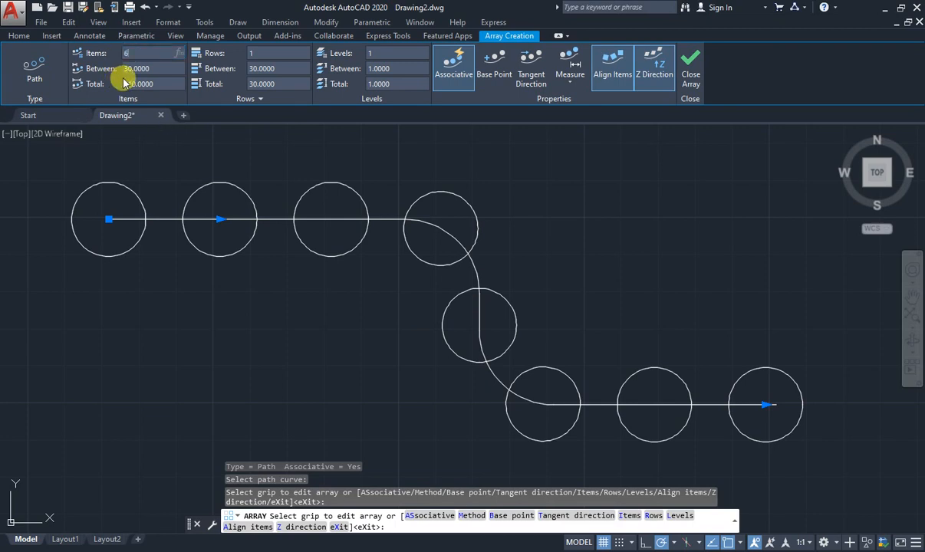
key(Return)
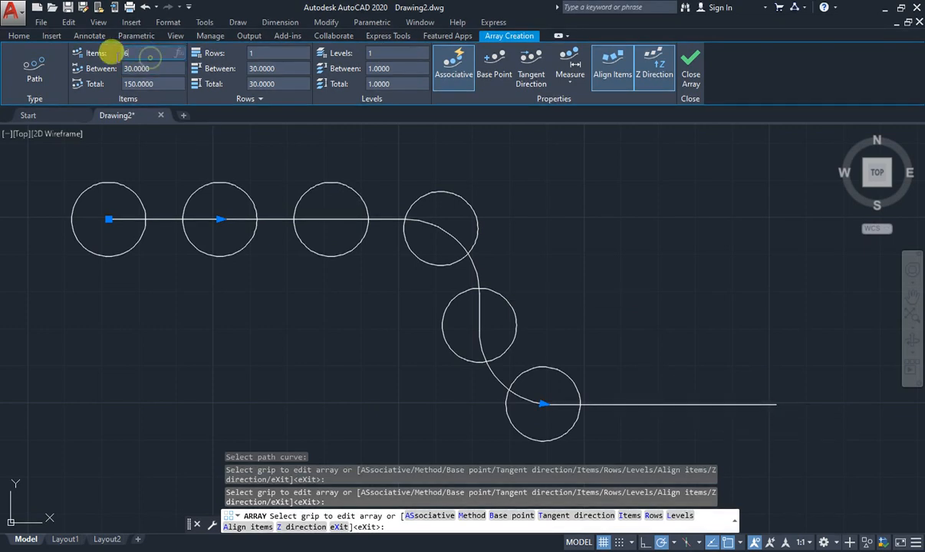
Set the path array's item count to 8 and finish the array
click(124, 54)
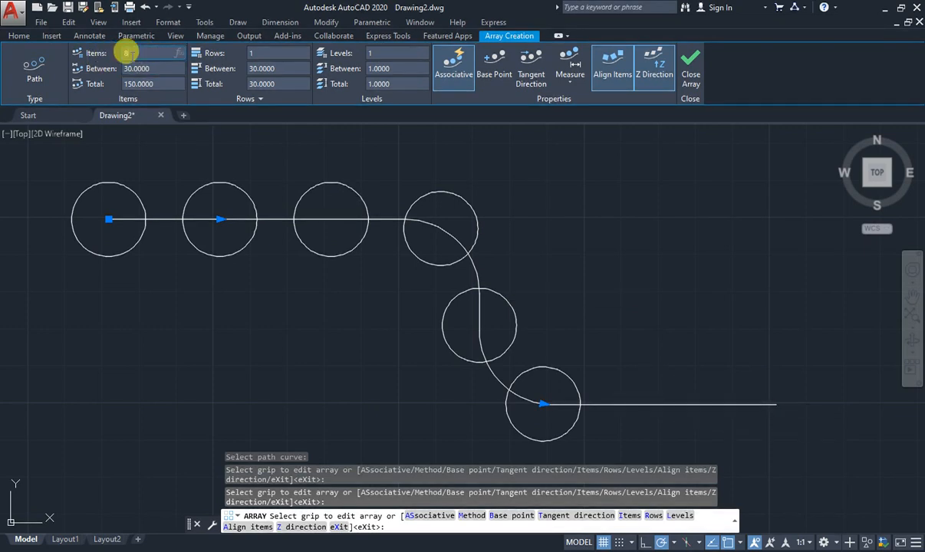
text(8)
click(175, 69)
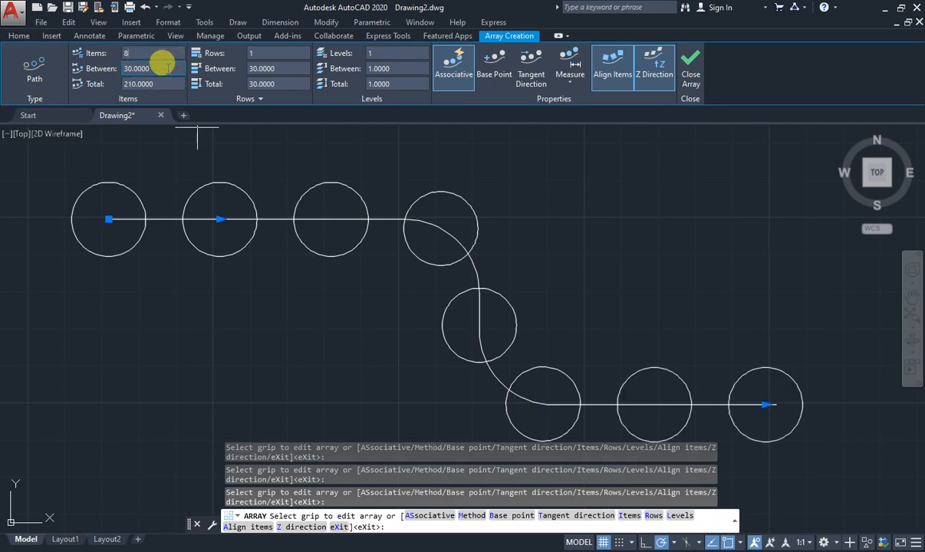
drag(167, 68, 123, 68)
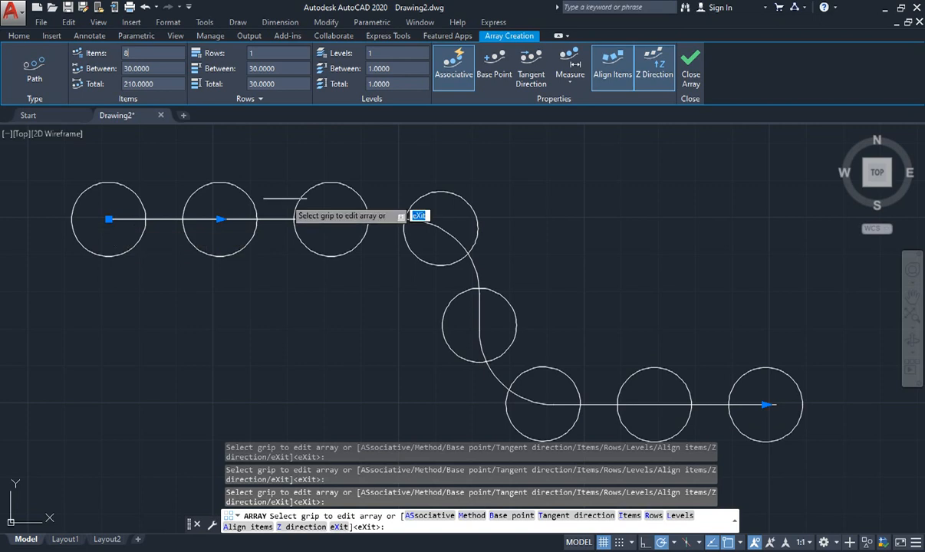
click(690, 81)
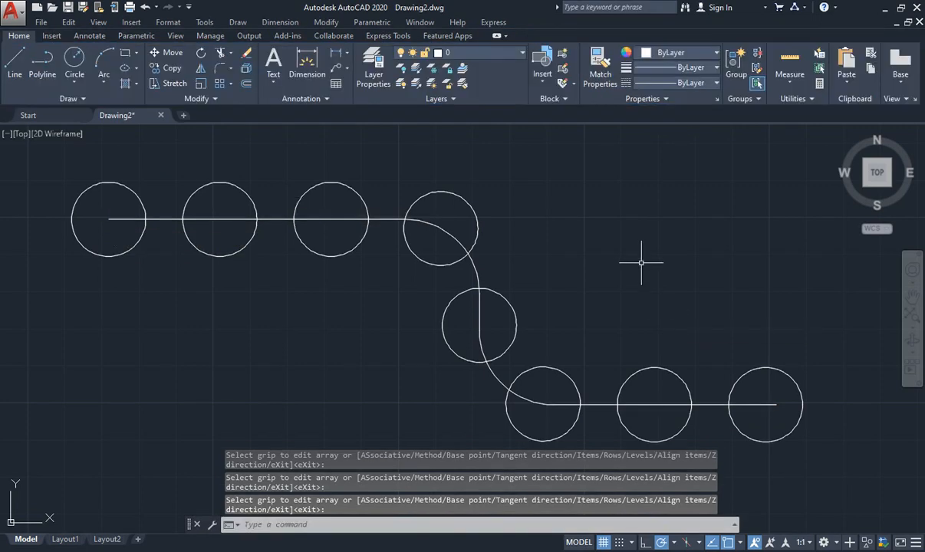
key(Escape)
key(Escape)
key(Escape)
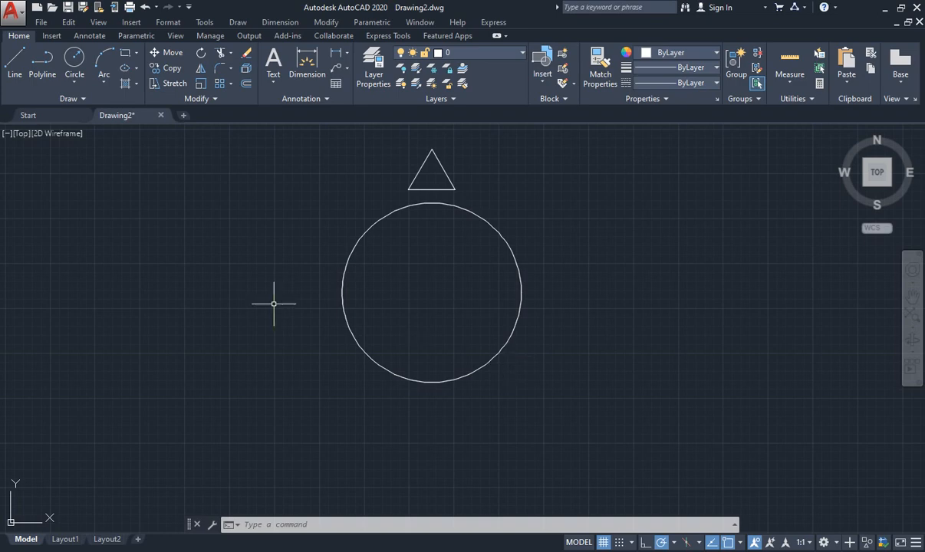
Create a polar array of the triangle around the circle's center
text(ar)
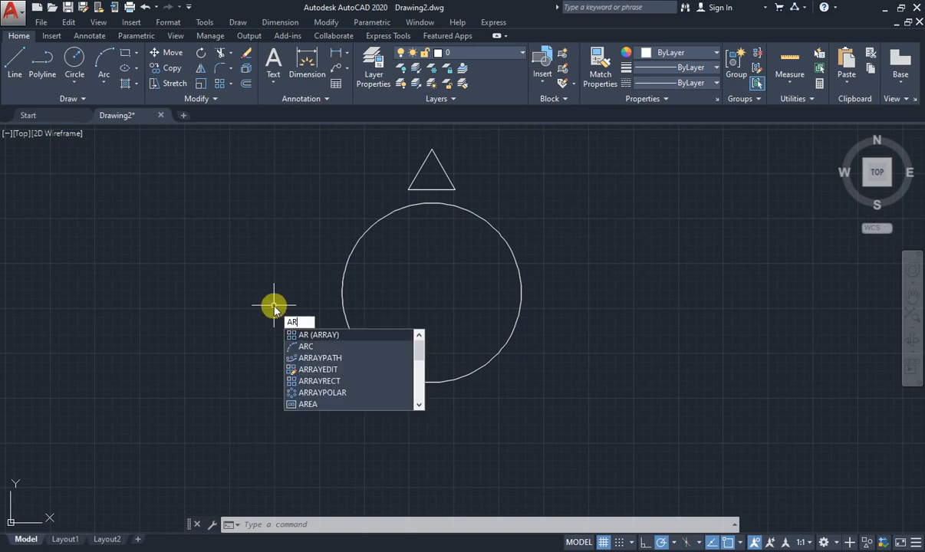
key(Return)
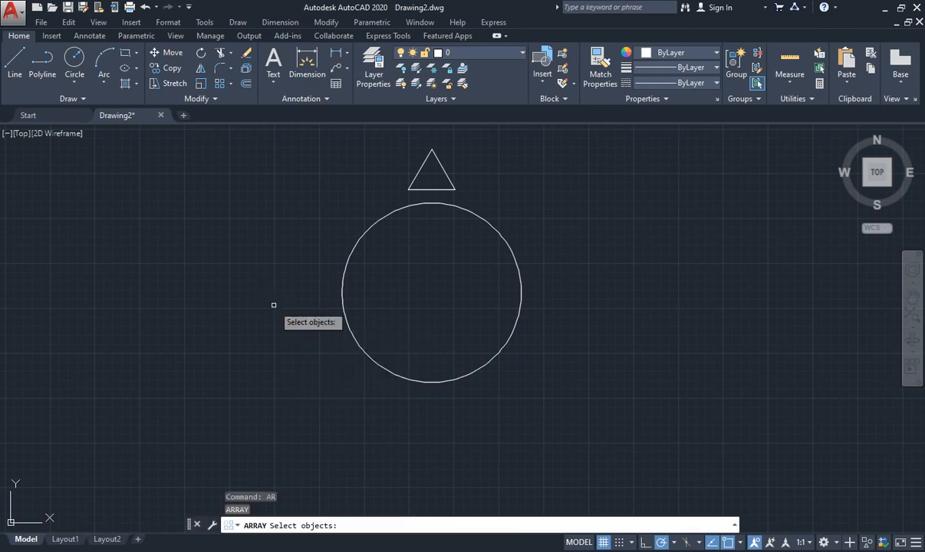
click(420, 168)
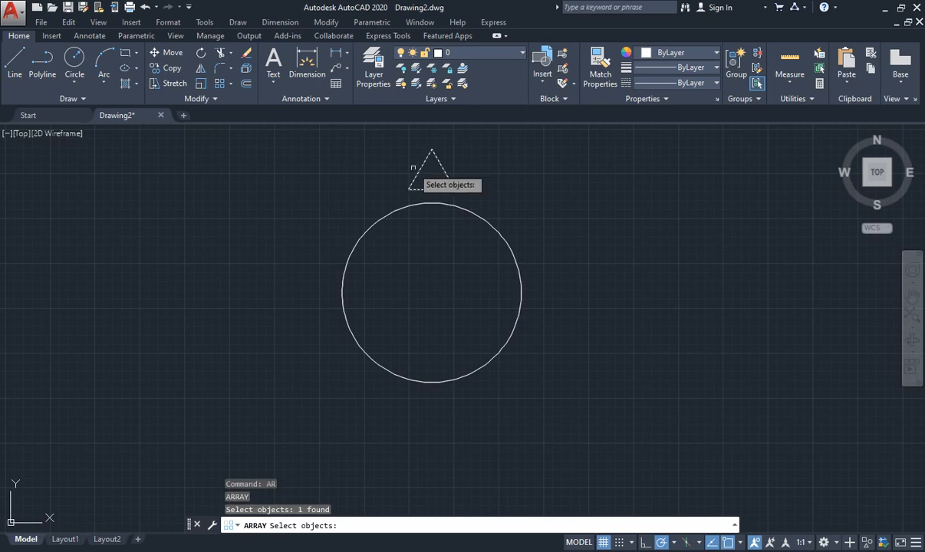
key(Return)
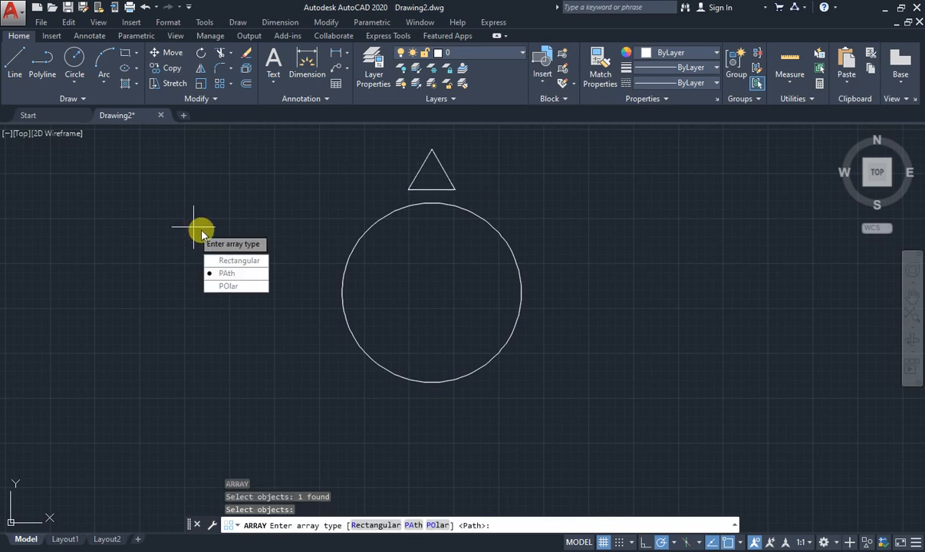
text(po)
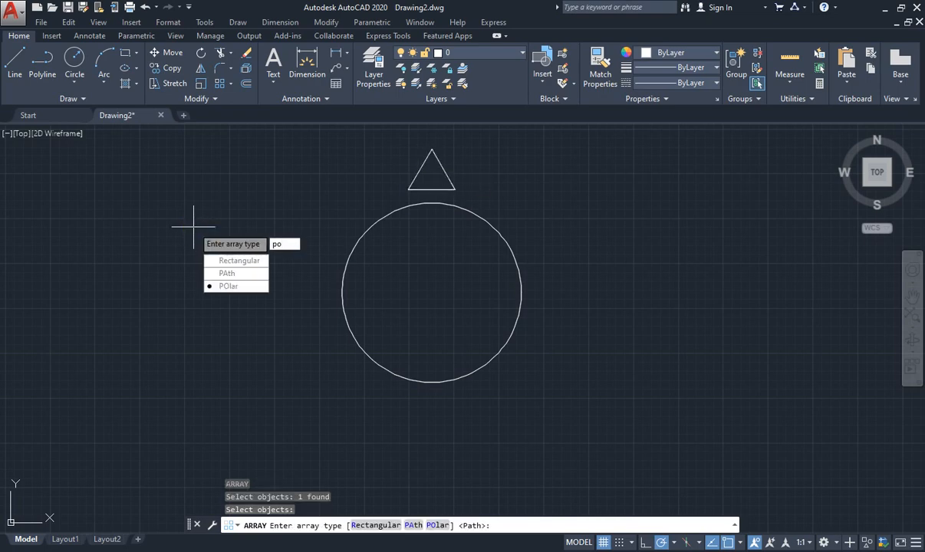
key(Return)
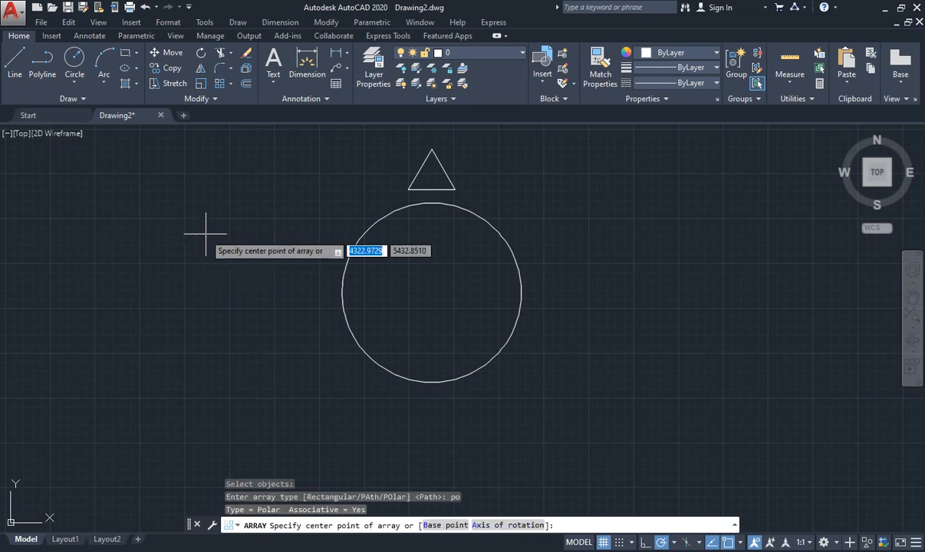
click(432, 292)
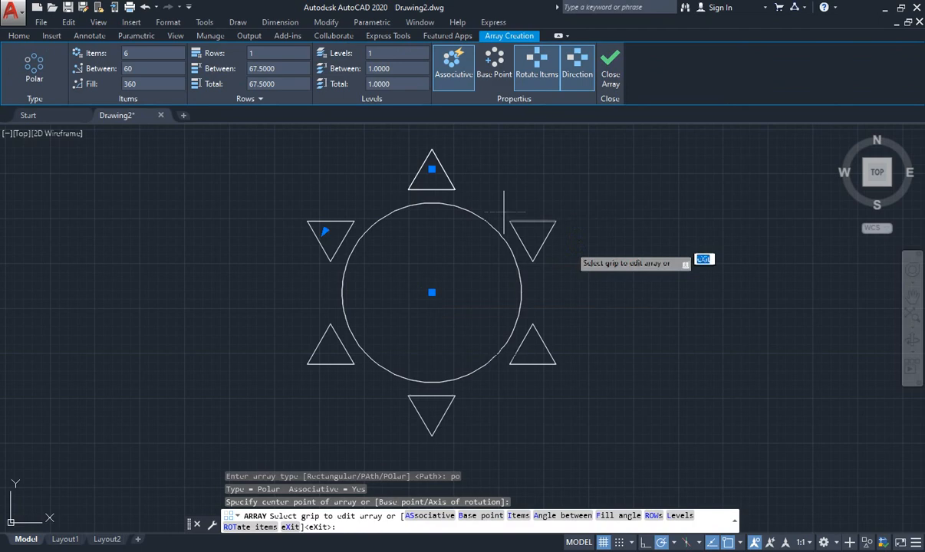
Set the polar array to 8 items with 45 degrees between them
click(140, 52)
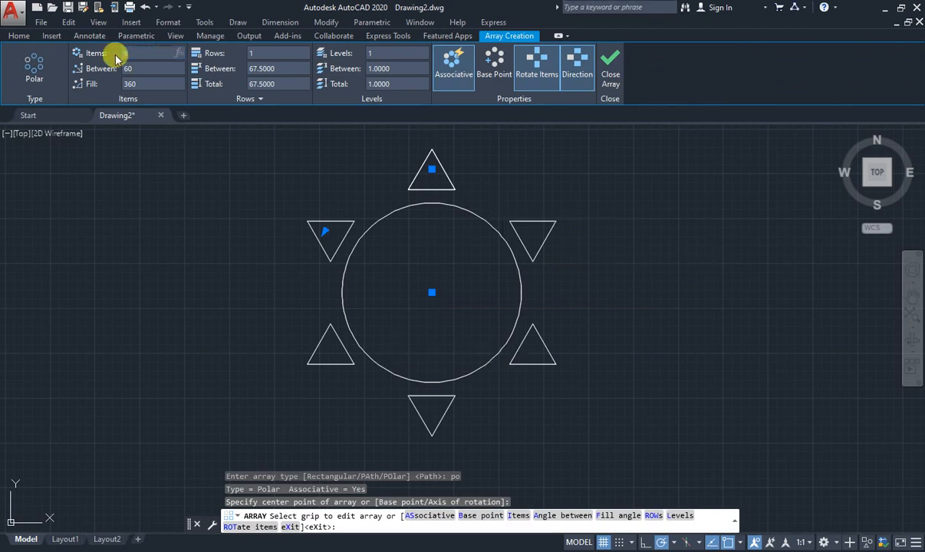
text(8)
click(143, 69)
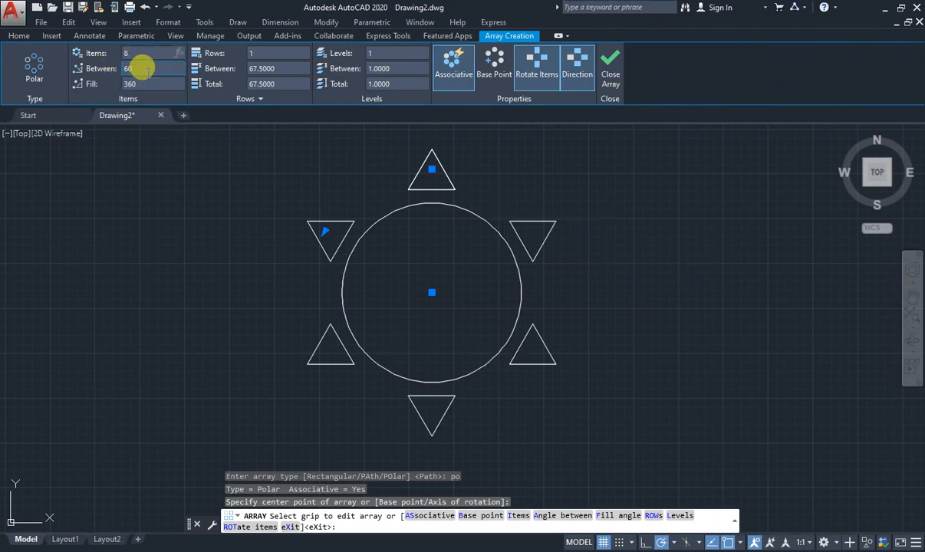
text(45)
key(Return)
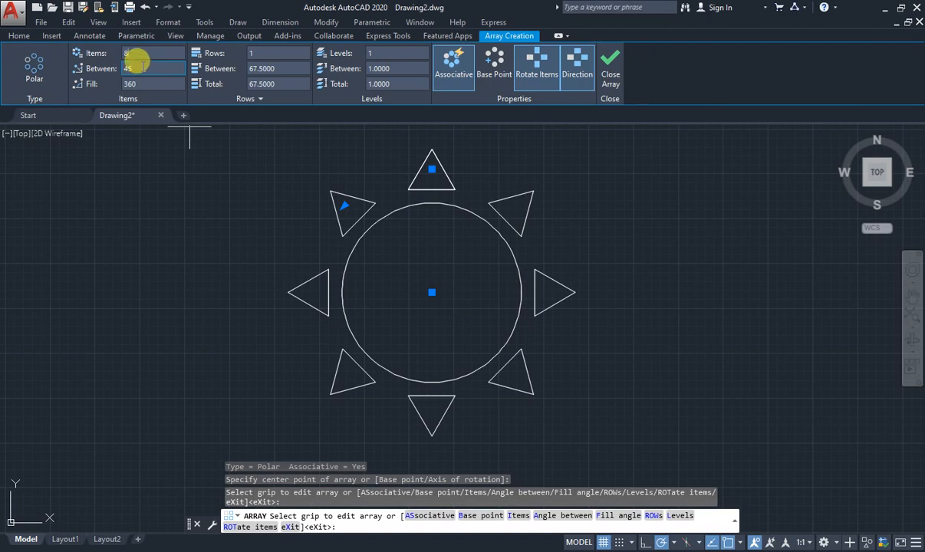
Set the polar array's item count to 12 and finish the array
text(12)
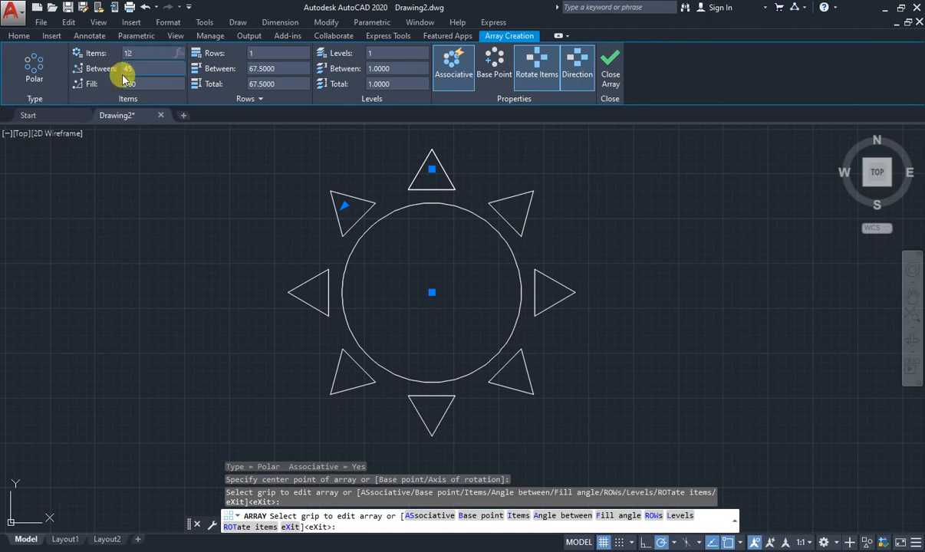
key(Return)
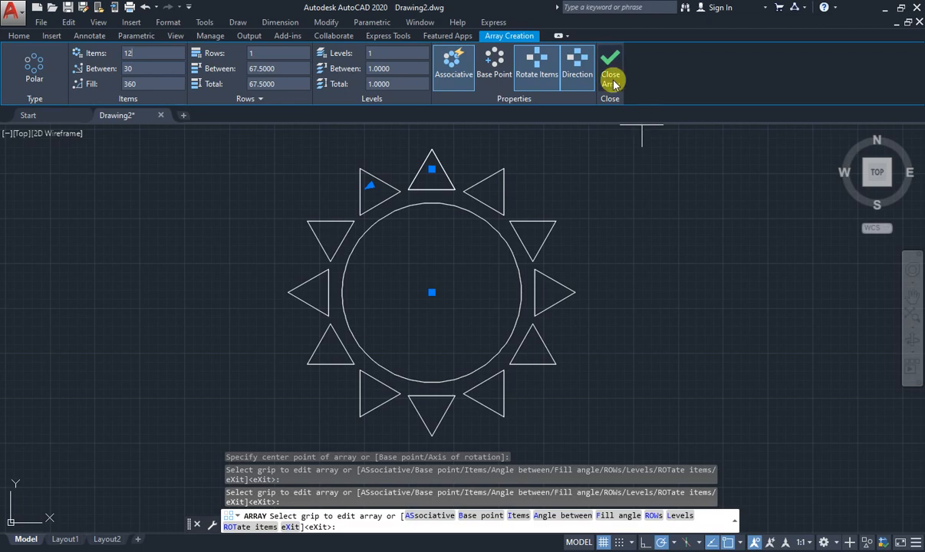
click(611, 77)
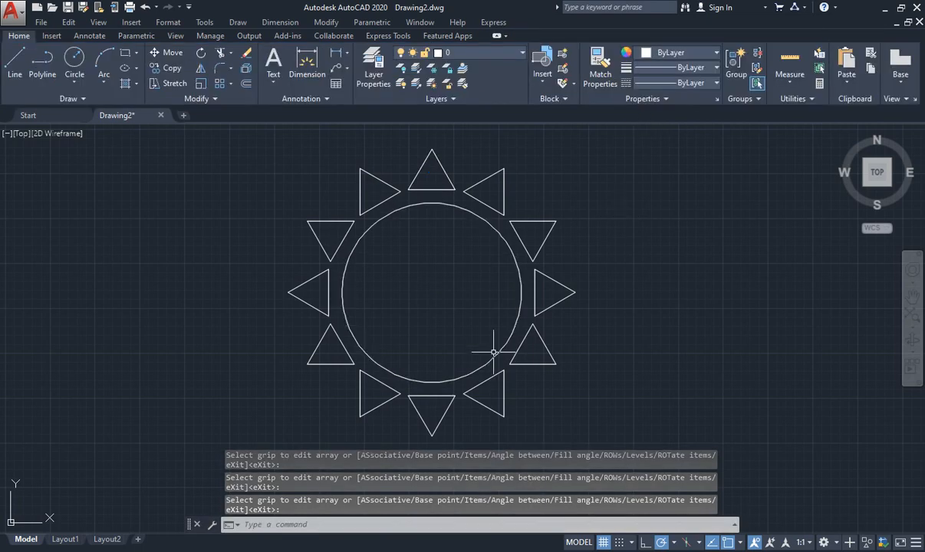
key(Escape)
key(Escape)
key(Escape)
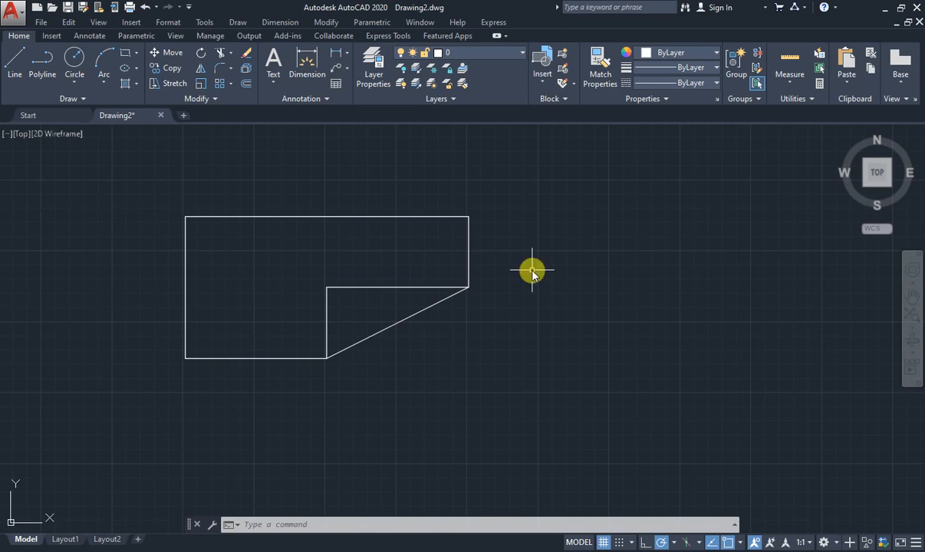
Erase the horizontal and vertical lines that form the inner corner beside the outline's sloped edge
text(ER)
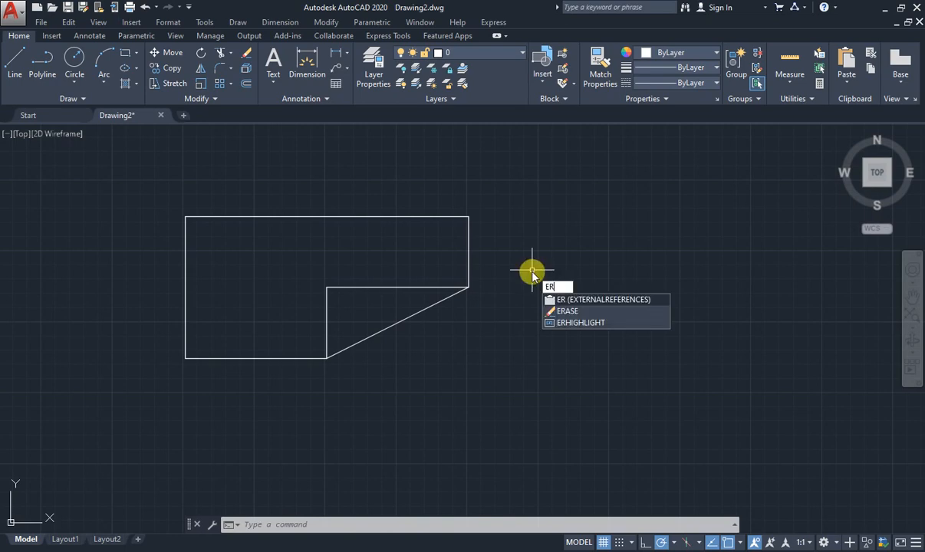
text(AS)
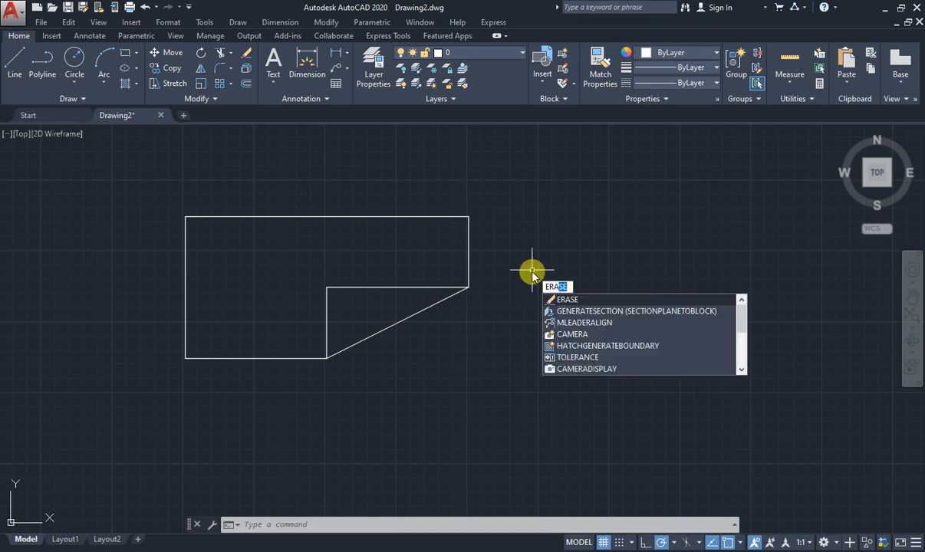
text(E)
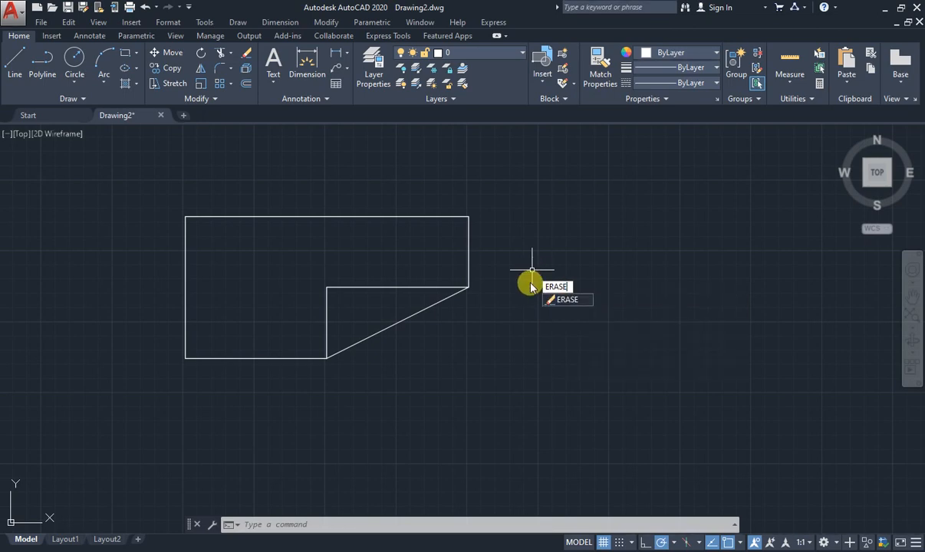
key(Return)
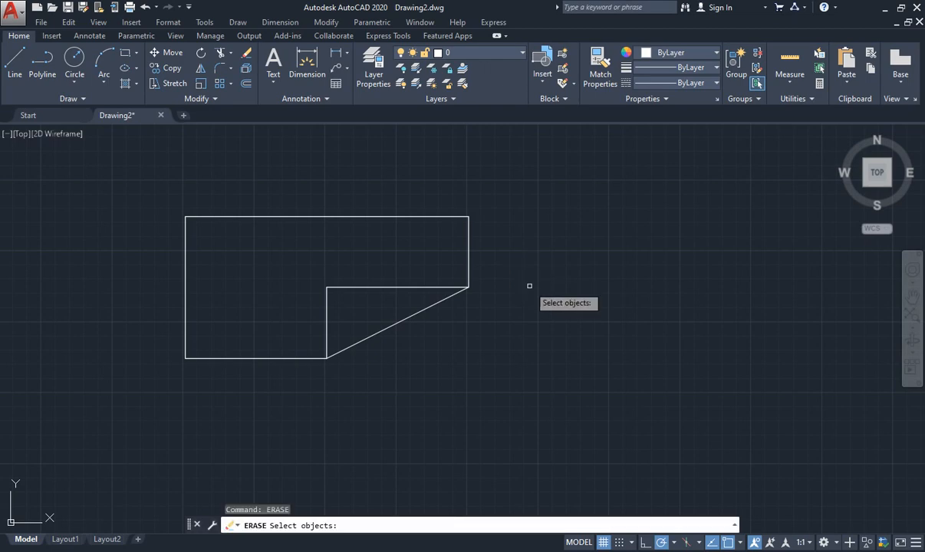
click(366, 286)
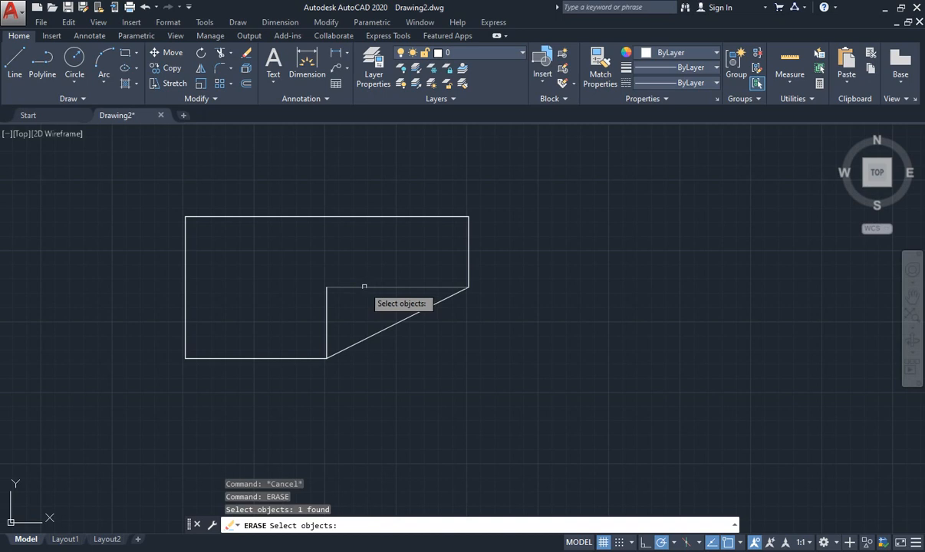
click(326, 309)
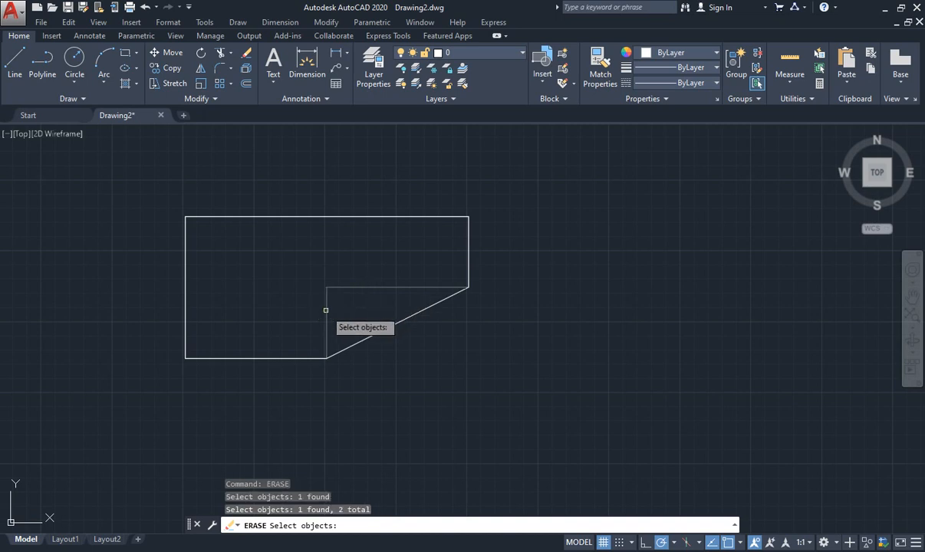
key(Return)
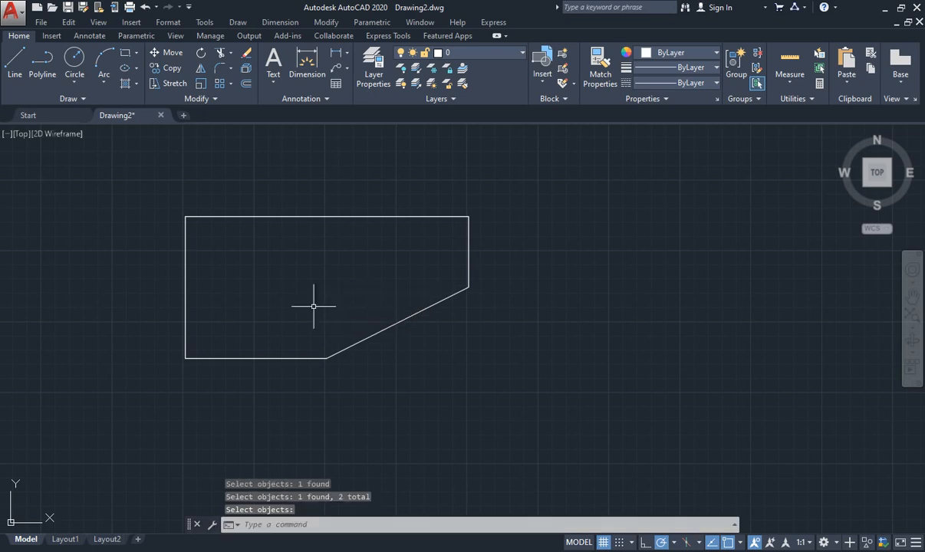
Draw two separate diagonal lines, one above the other, to the right of the closed outline
click(25, 62)
click(578, 315)
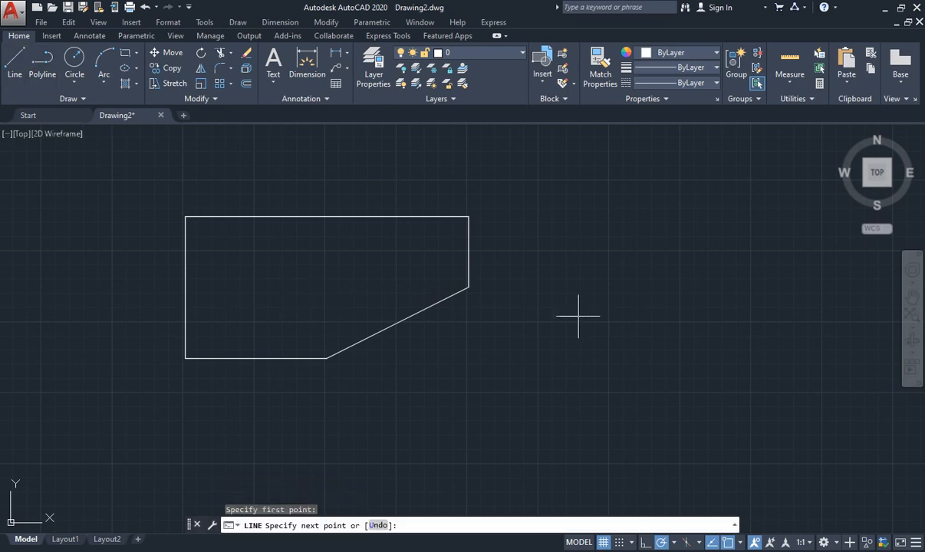
click(622, 272)
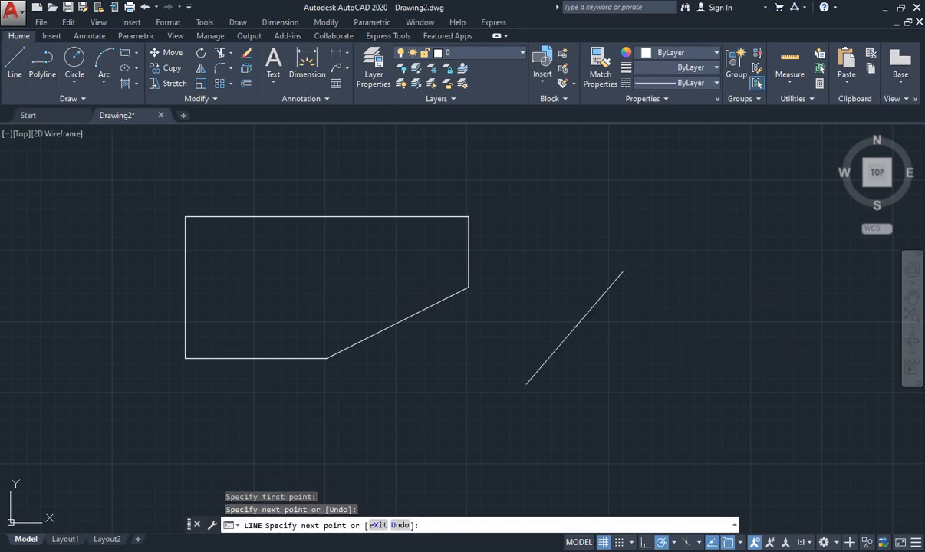
key(Escape)
click(19, 58)
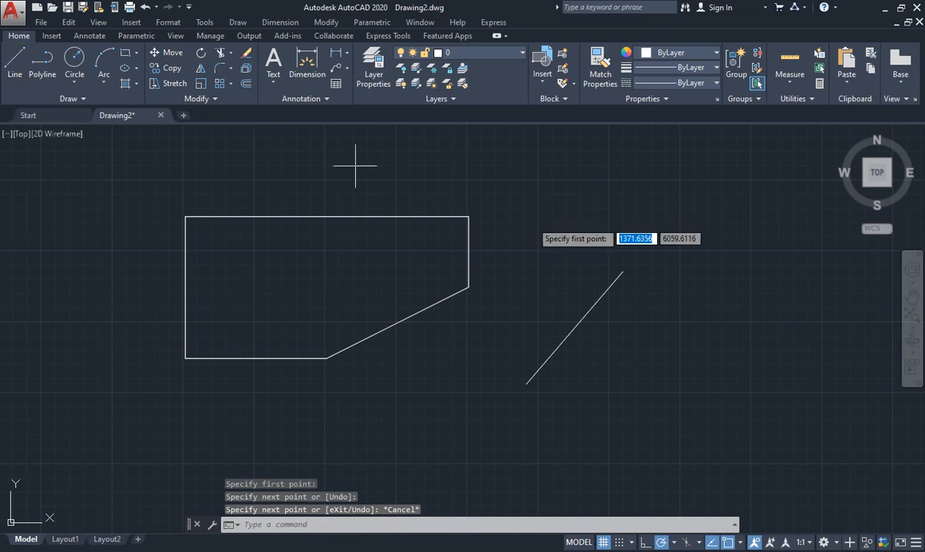
click(529, 238)
click(622, 178)
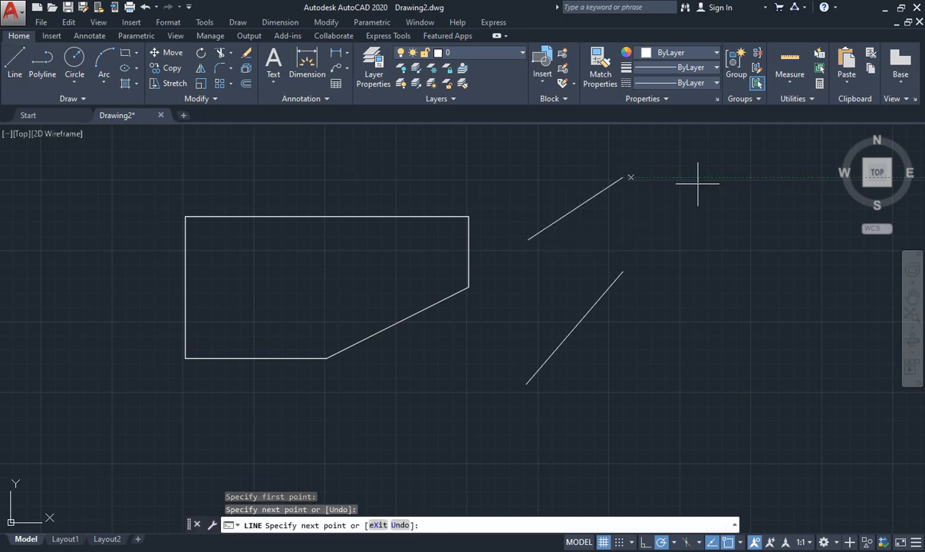
key(Escape)
key(Escape)
key(Escape)
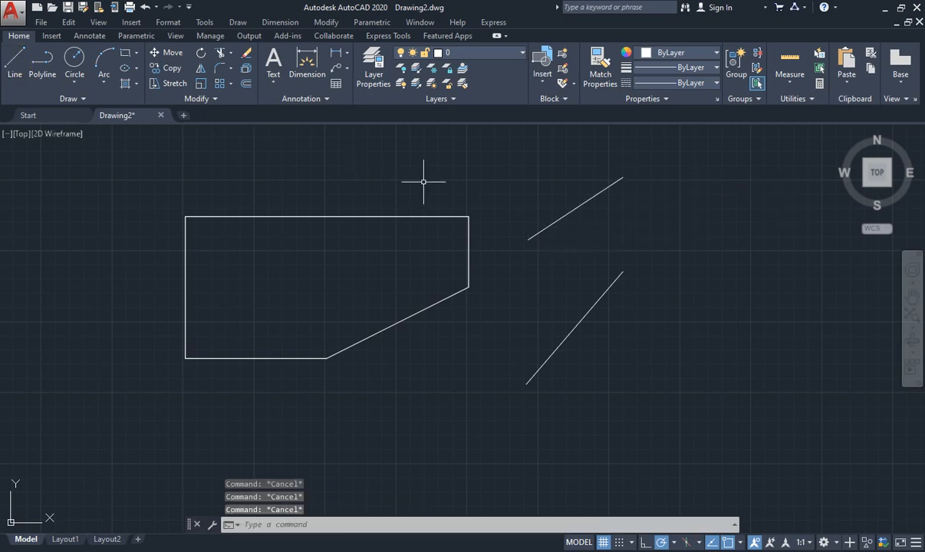
Erase the upper of the two diagonal lines beside the outline
text(e)
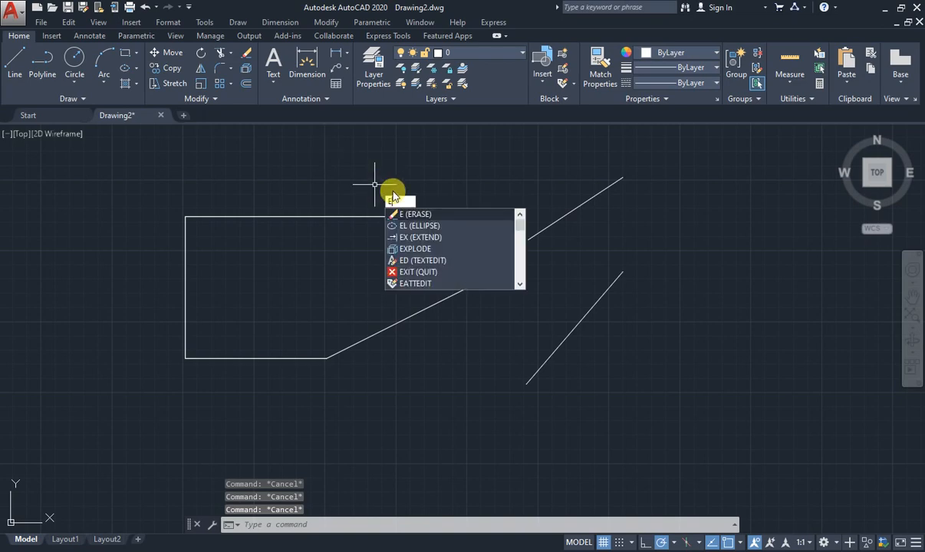
click(435, 217)
click(585, 202)
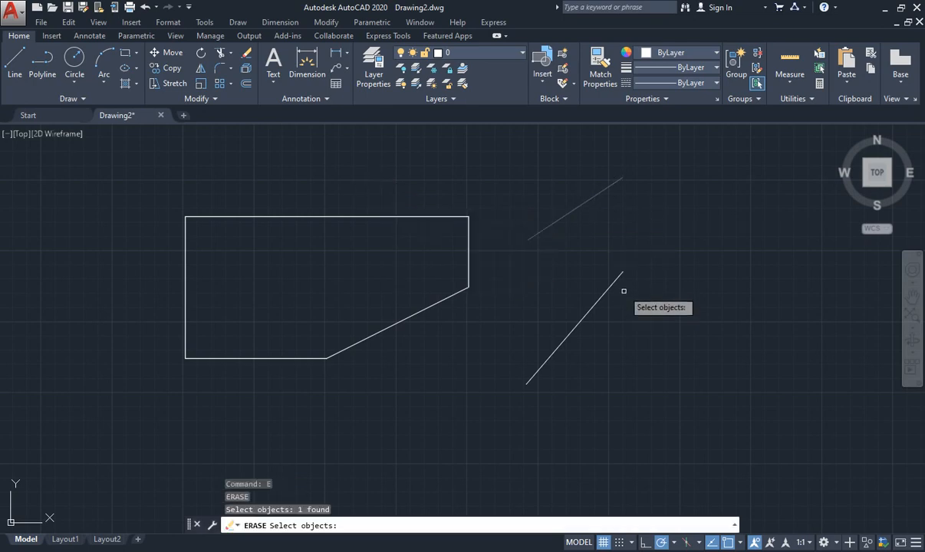
key(Return)
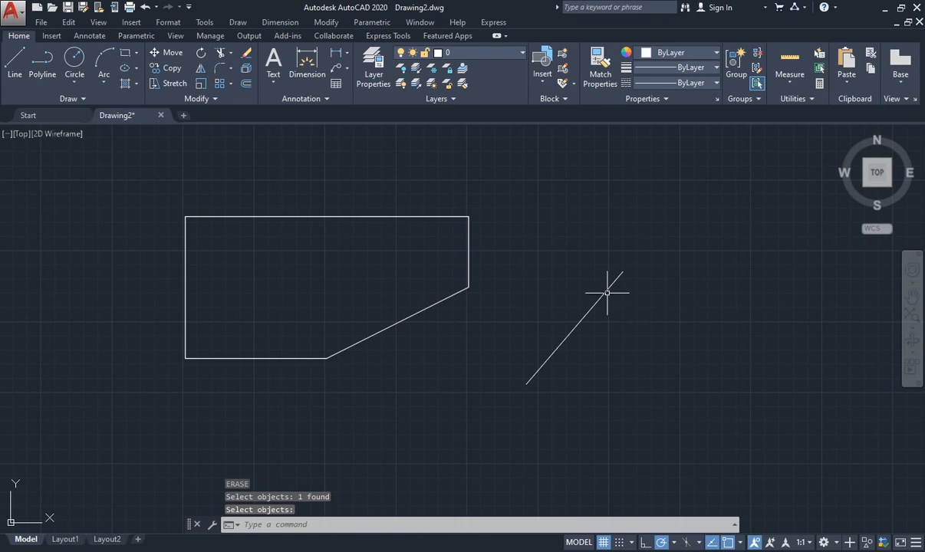
Delete the remaining diagonal line beside the closed outline
click(606, 292)
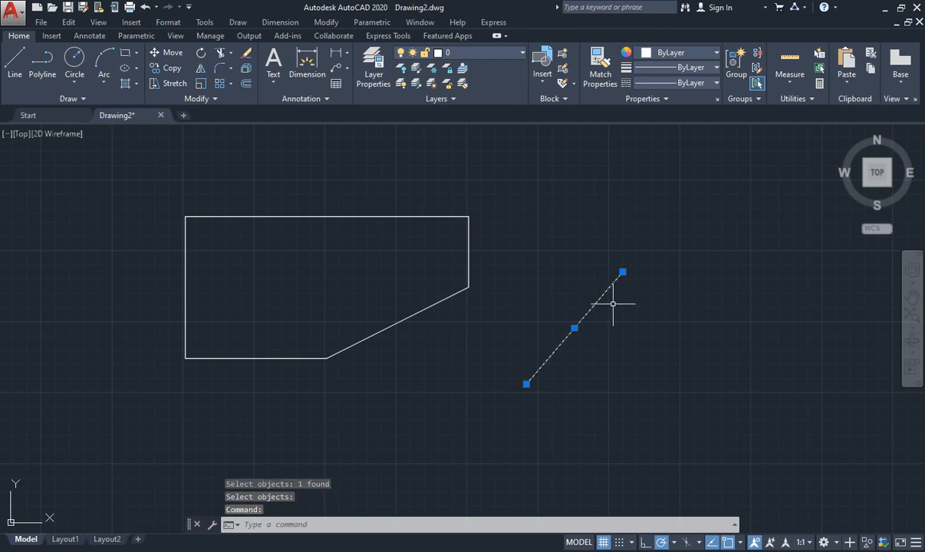
key(Delete)
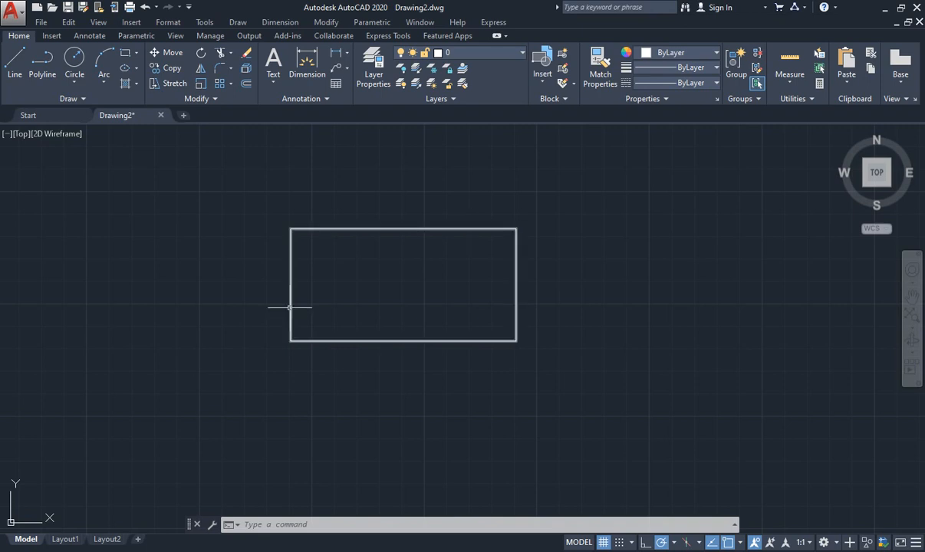
mouse_move(289, 308)
mouse_move(337, 338)
click(218, 315)
text(EX)
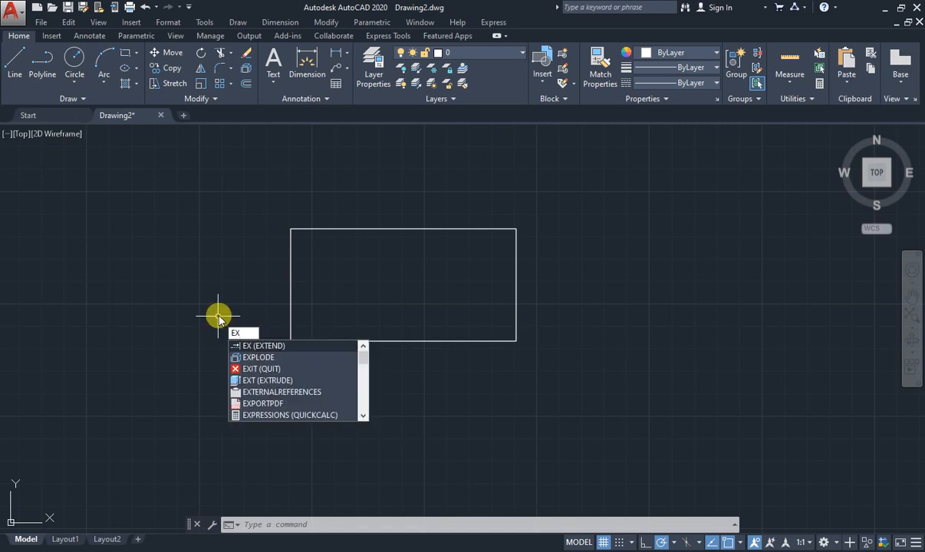
text(P)
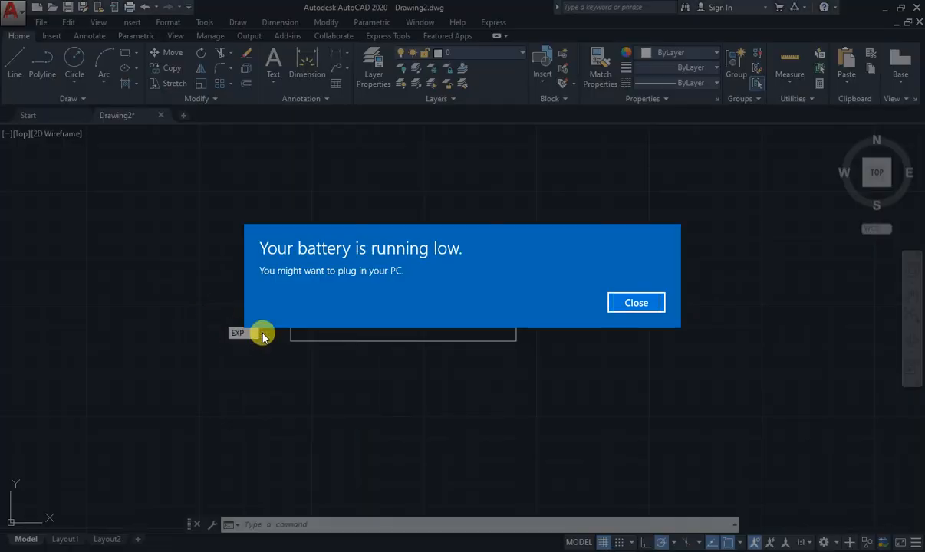
click(653, 305)
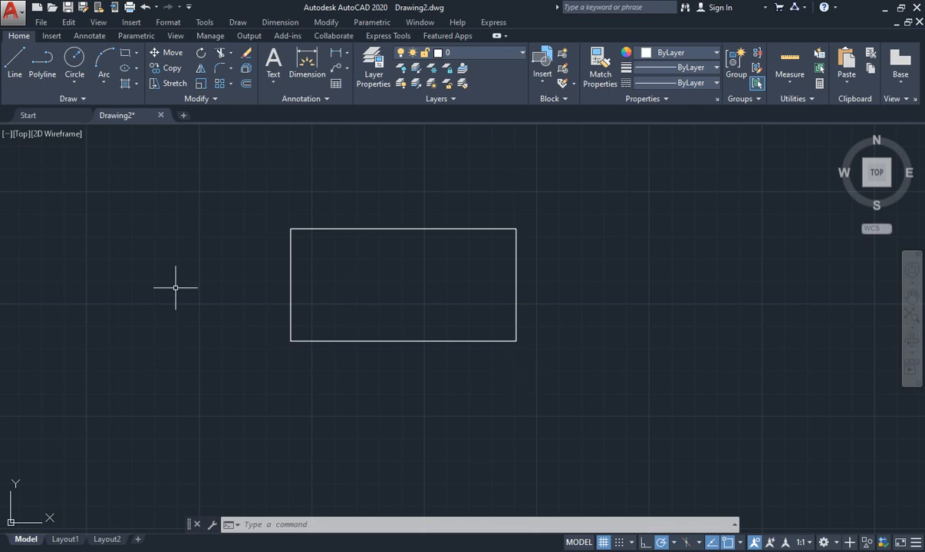
Explode the rectangle into separate lines
text(E)
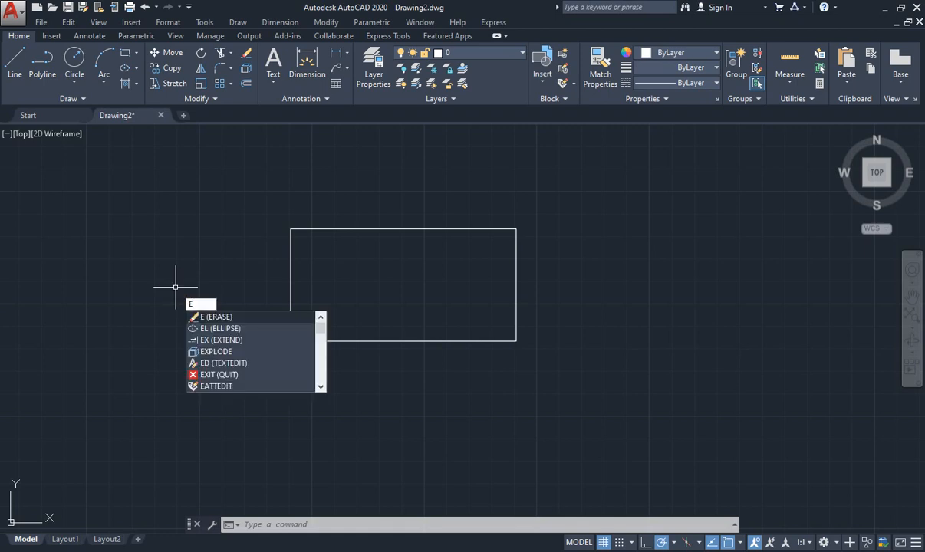
text(XPLO)
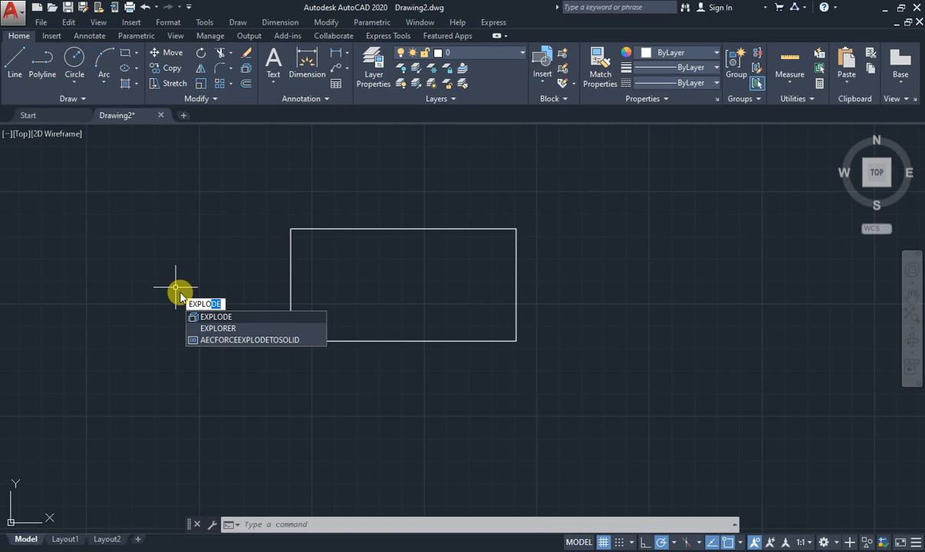
text(DE)
key(Return)
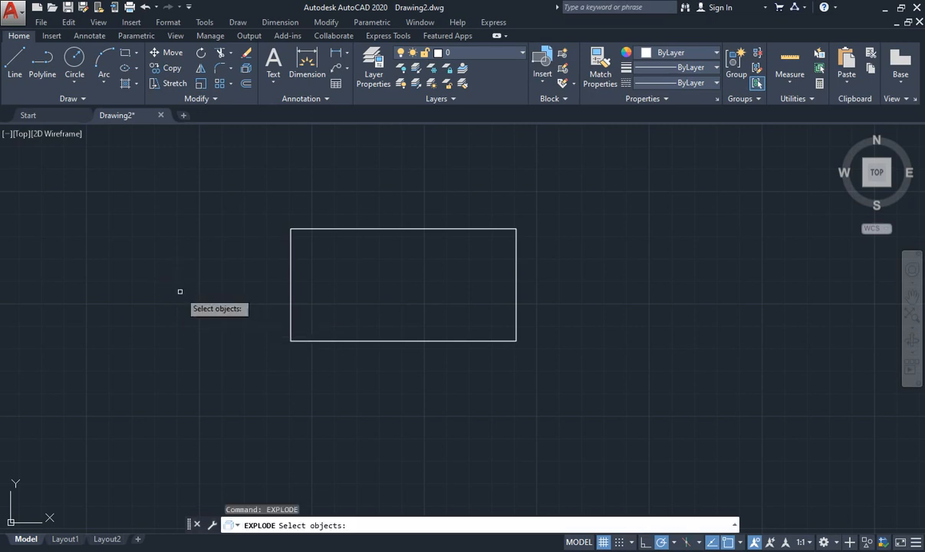
click(290, 249)
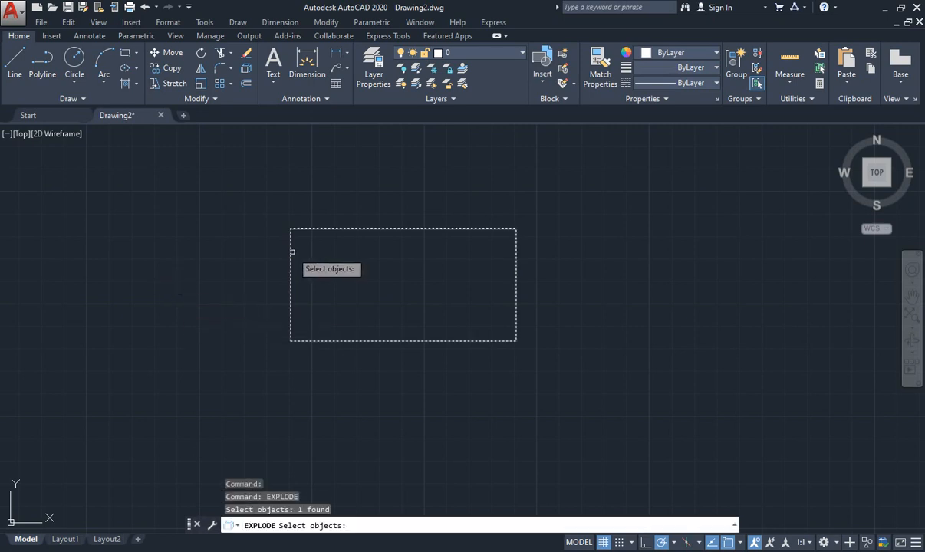
key(Return)
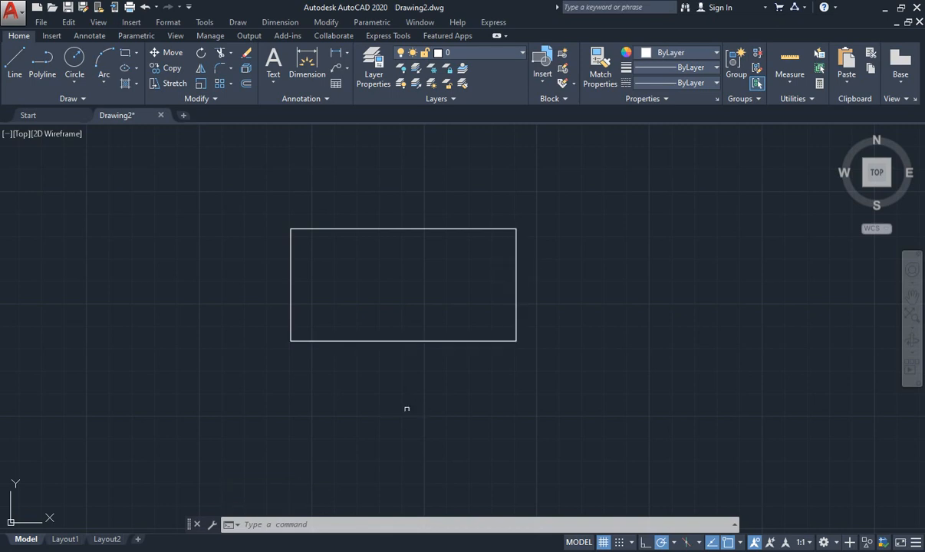
scroll(281, 298, up, 2)
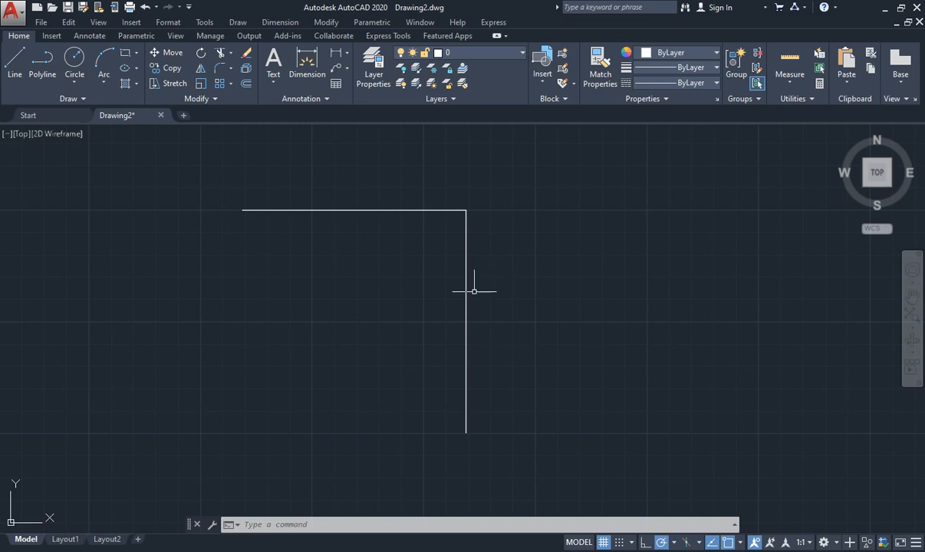
Offset the vertical line by 25 to its outer side, away from the horizontal line
mouse_move(464, 300)
text(o)
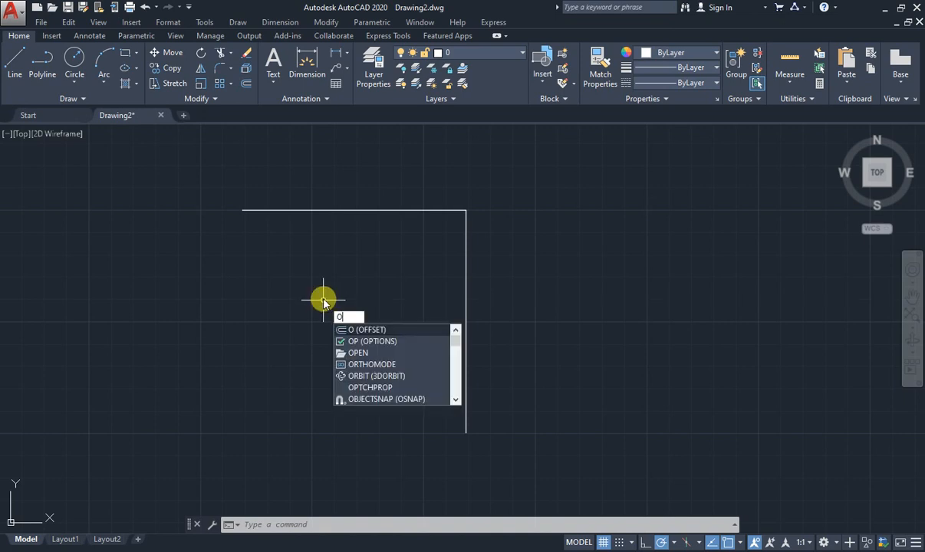
key(Return)
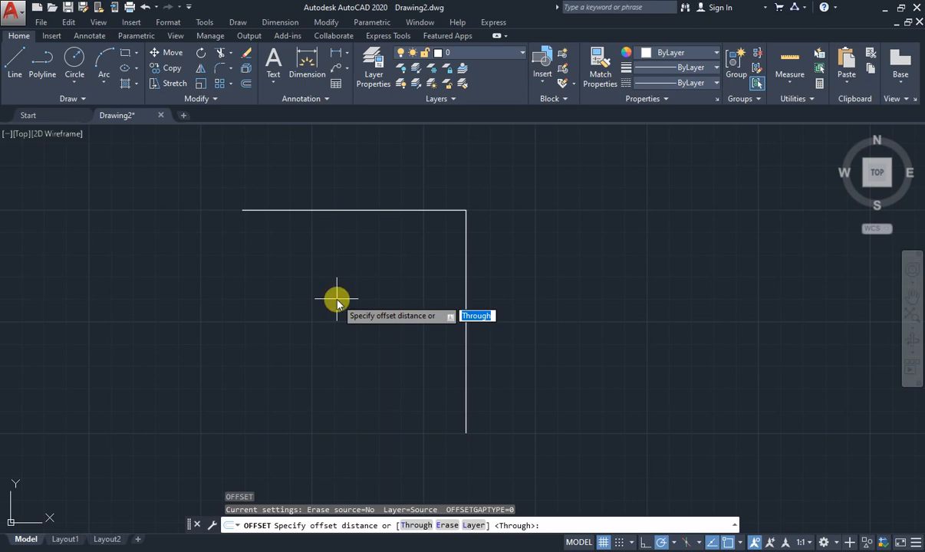
text(25)
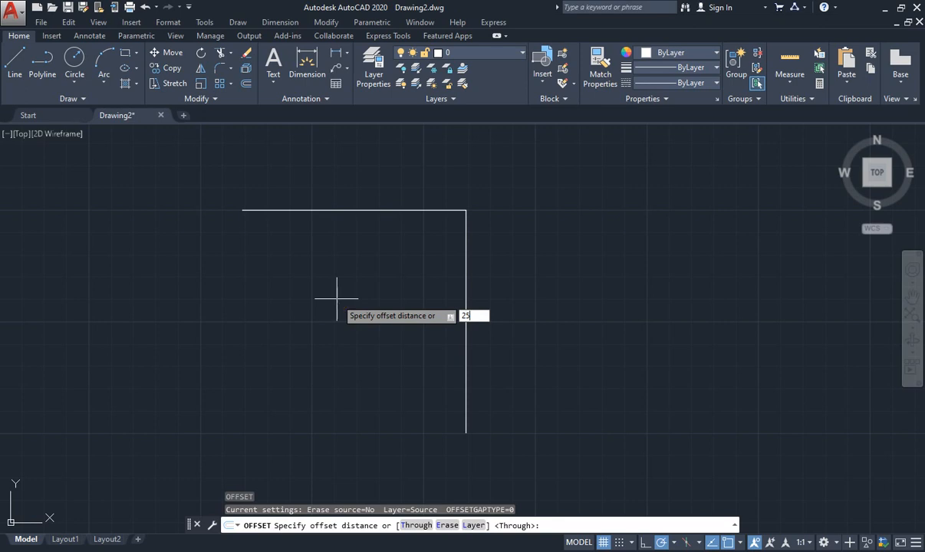
key(Return)
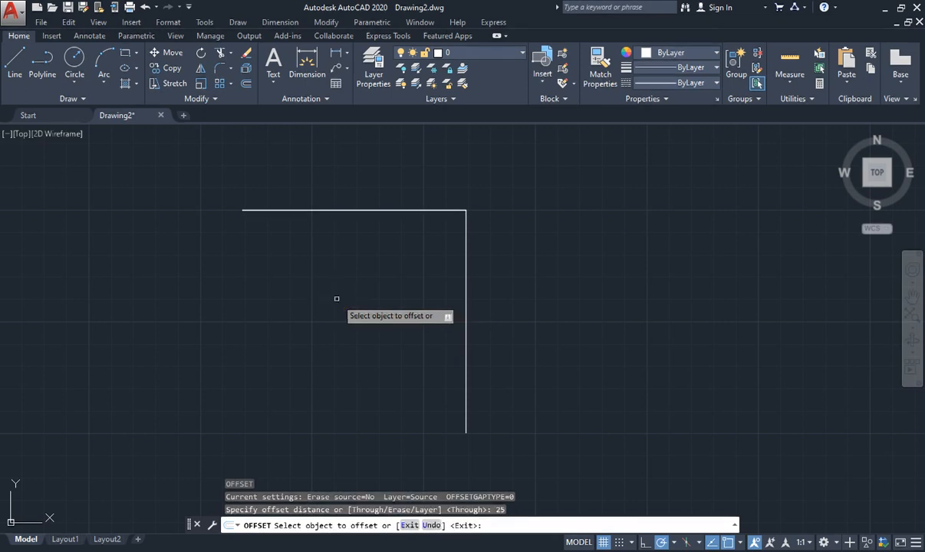
click(465, 298)
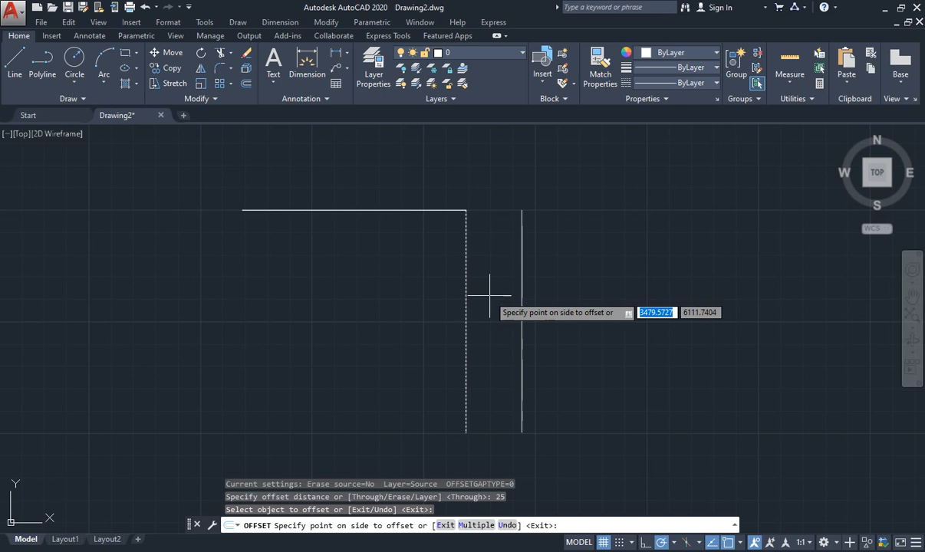
click(489, 295)
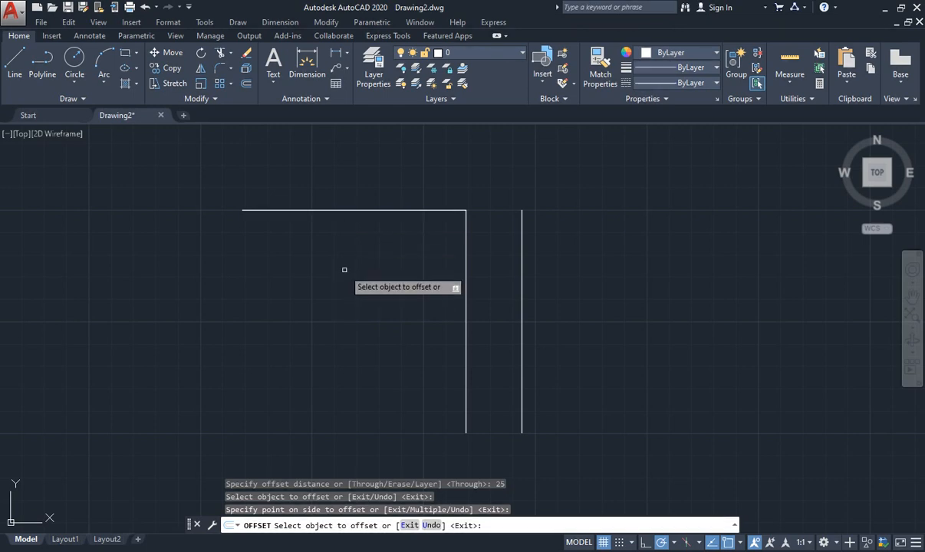
key(Escape)
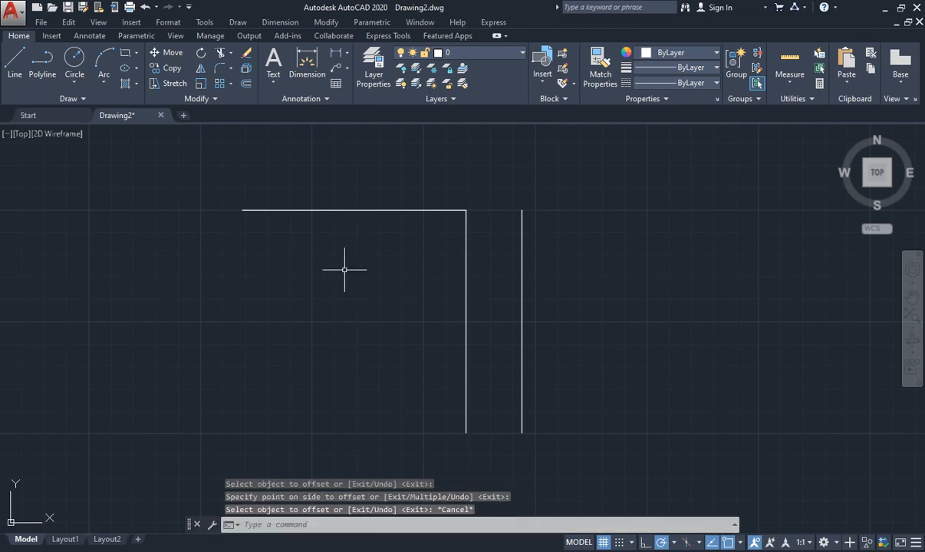
Offset the horizontal line downward by 20 and end the command
text(O)
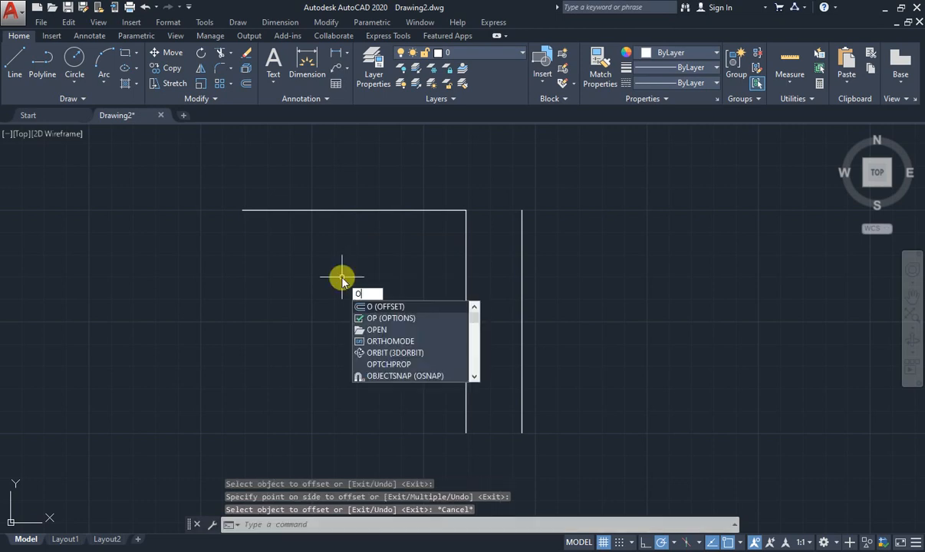
key(Return)
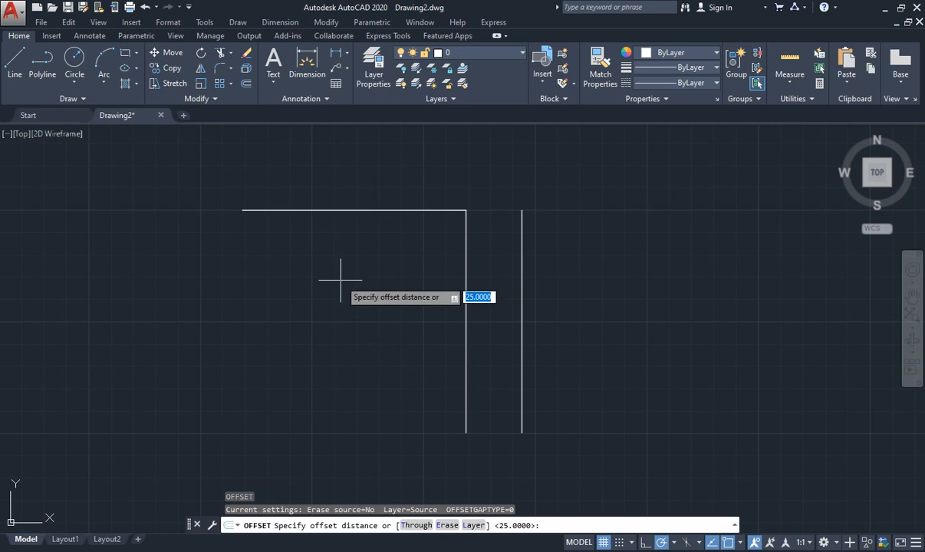
text(20)
key(Return)
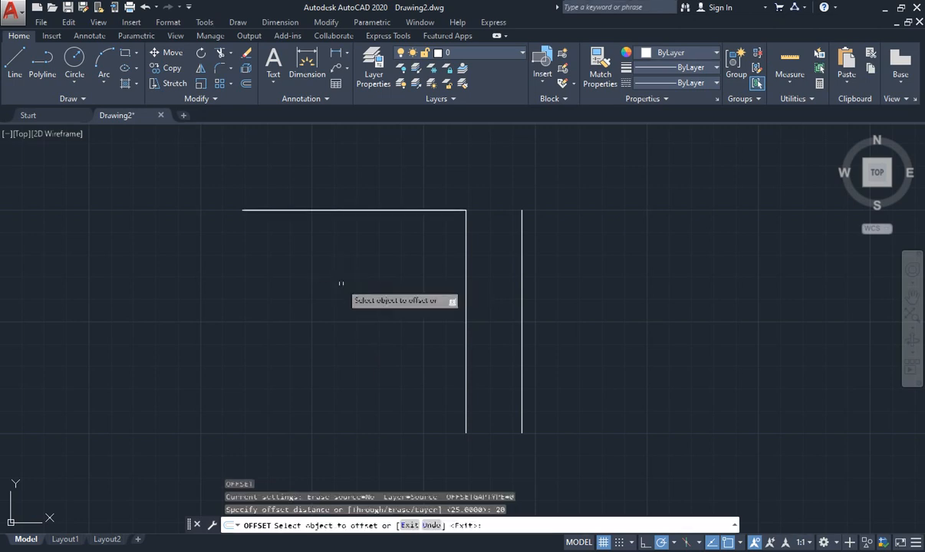
click(333, 210)
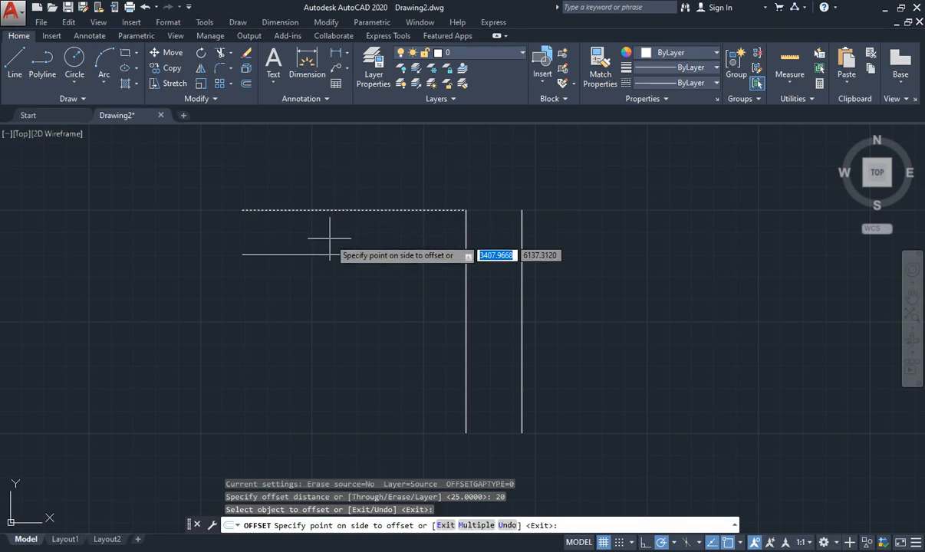
click(330, 251)
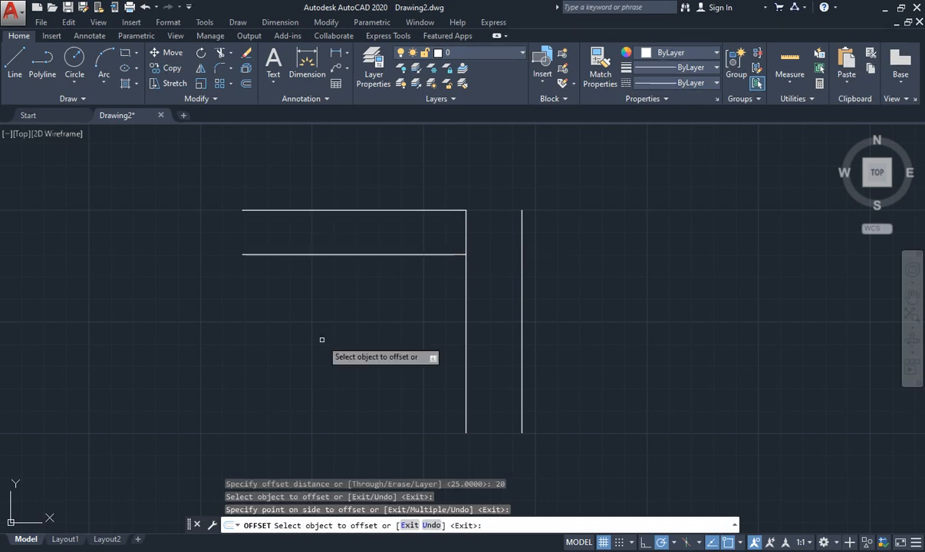
key(Escape)
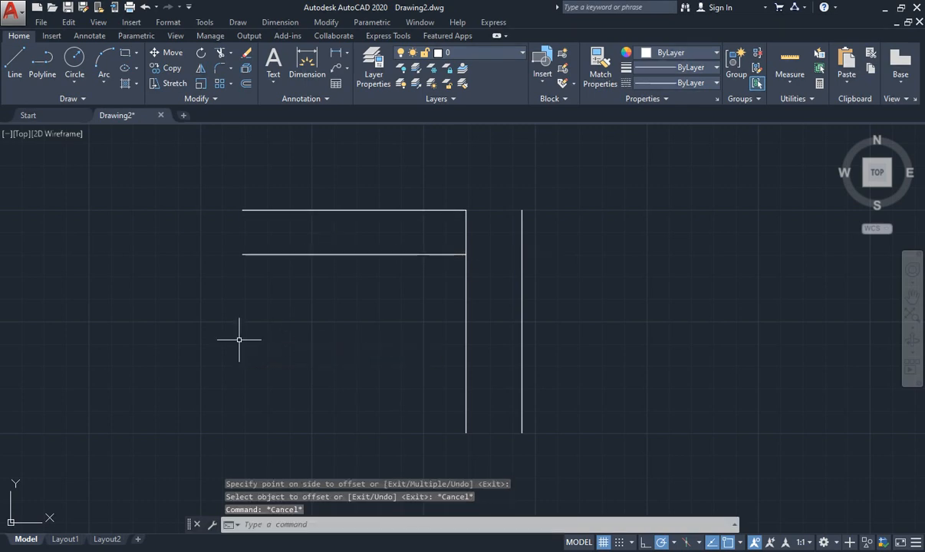
key(Escape)
key(Escape)
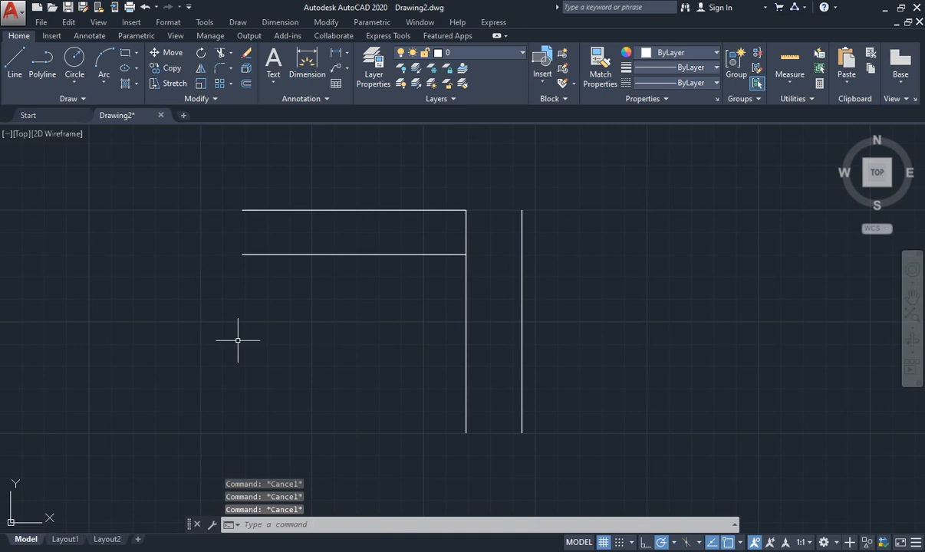